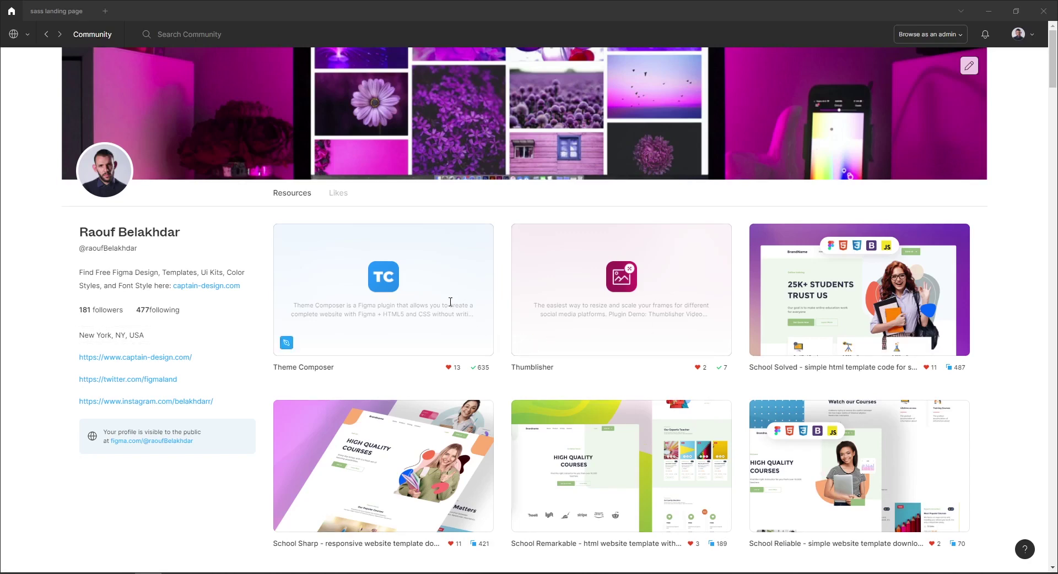
# Open the Theme Composer plugin's Community page and scroll through its details
pyautogui.click(417, 293)
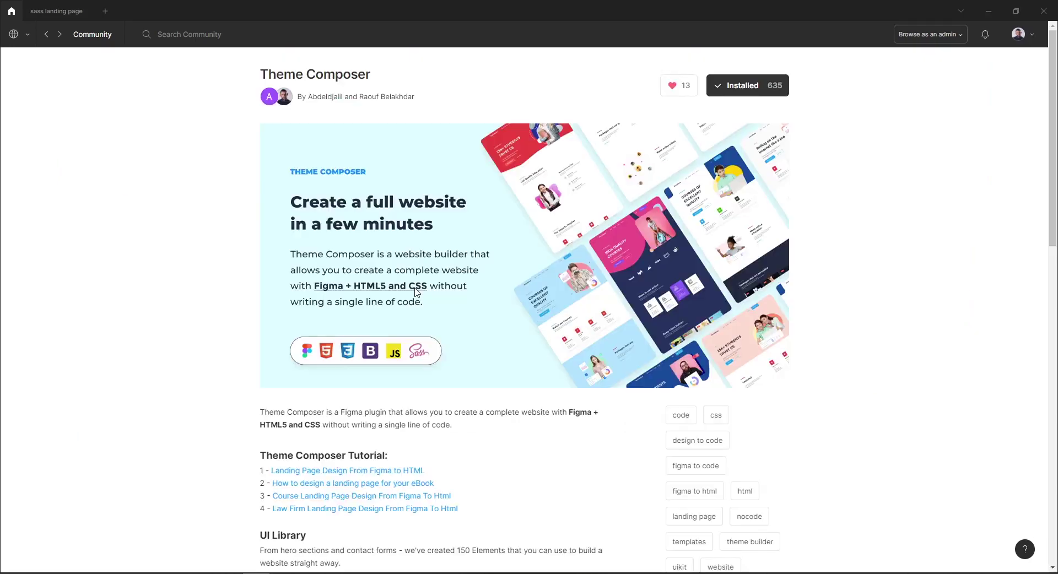
pyautogui.scroll(-3, 214, 235)
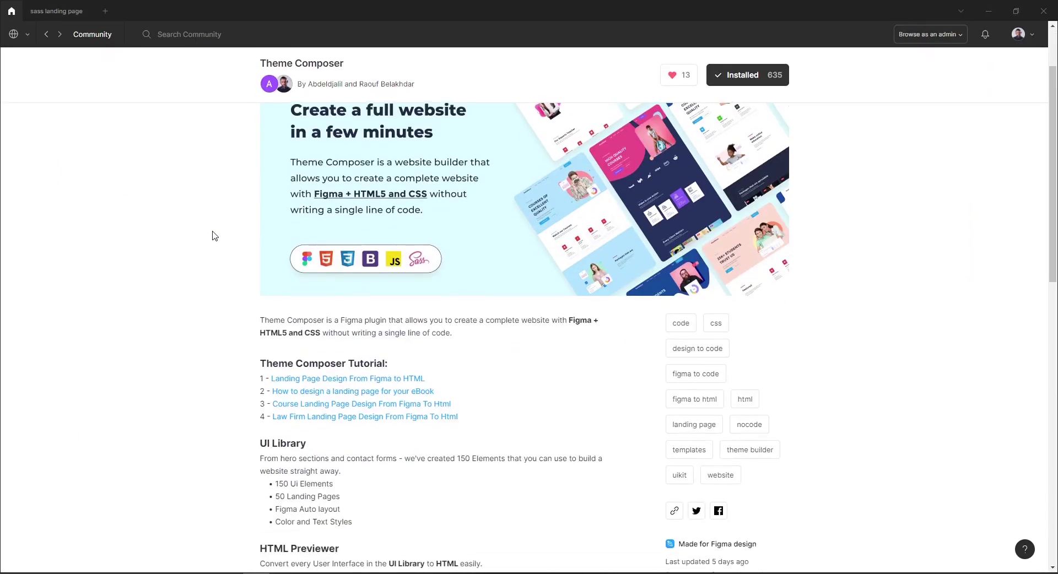
pyautogui.scroll(3, 215, 236)
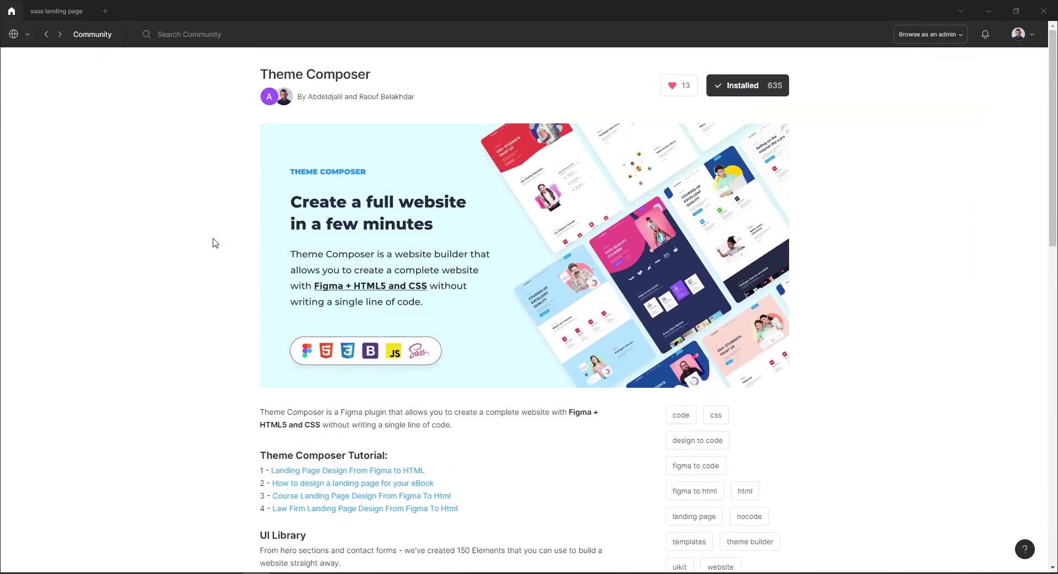
pyautogui.click(63, 16)
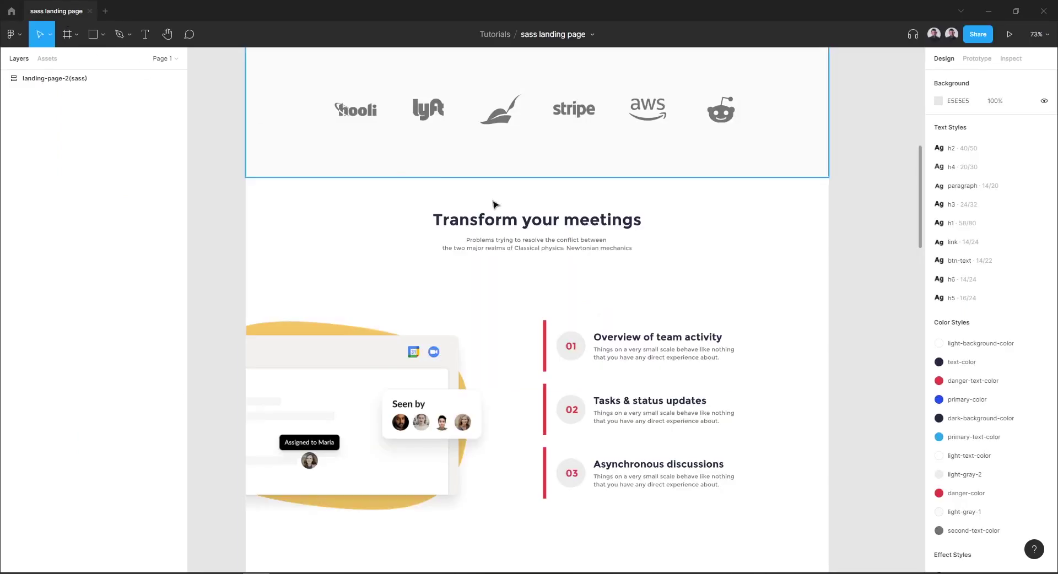
pyautogui.scroll(10, 494, 204)
pyautogui.scroll(-5, 514, 212)
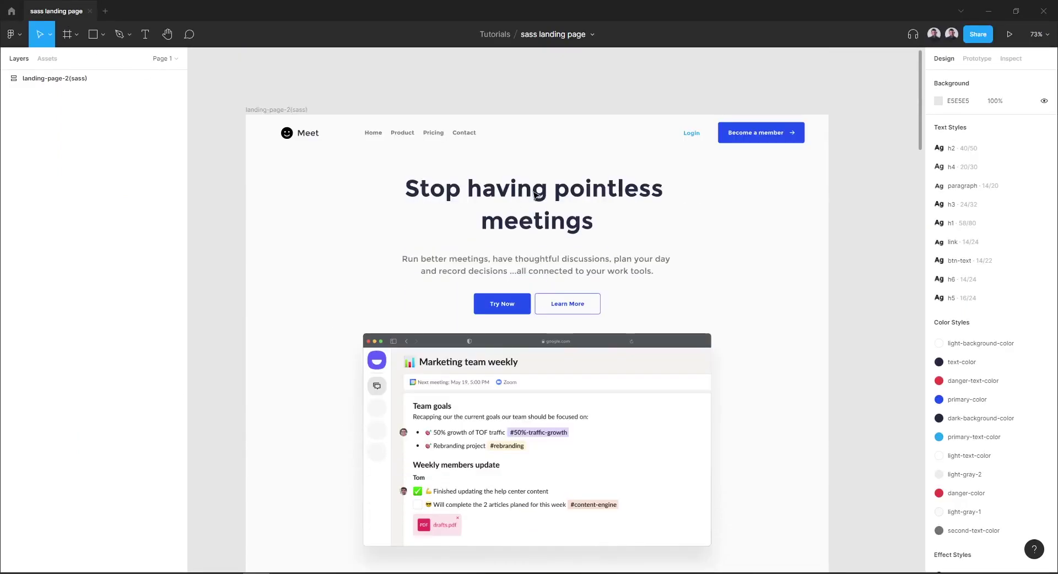
pyautogui.scroll(1, 443, 100)
pyautogui.scroll(2, 443, 99)
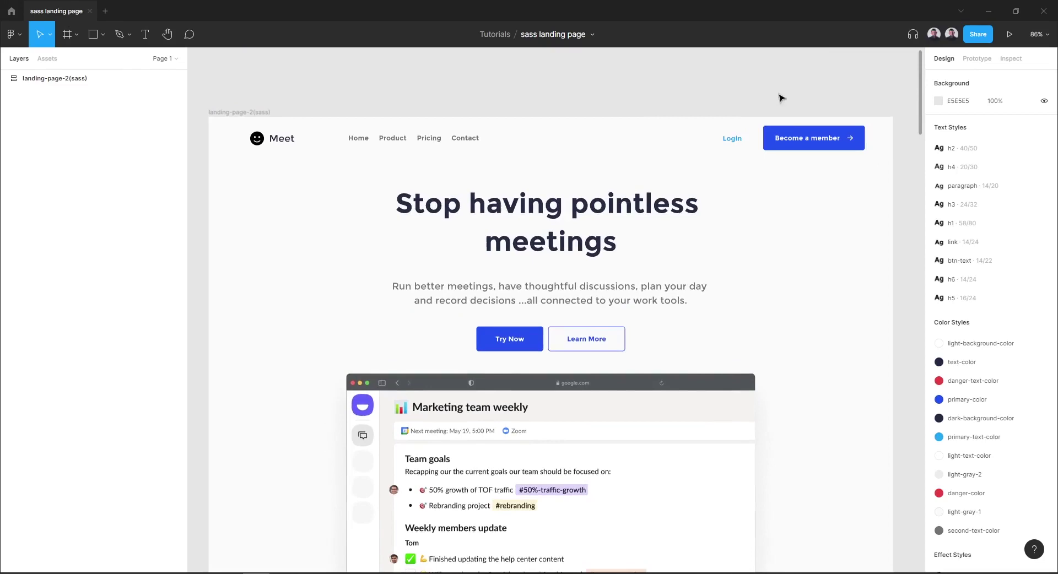
pyautogui.moveTo(921, 79); pyautogui.dragTo(919, 497)
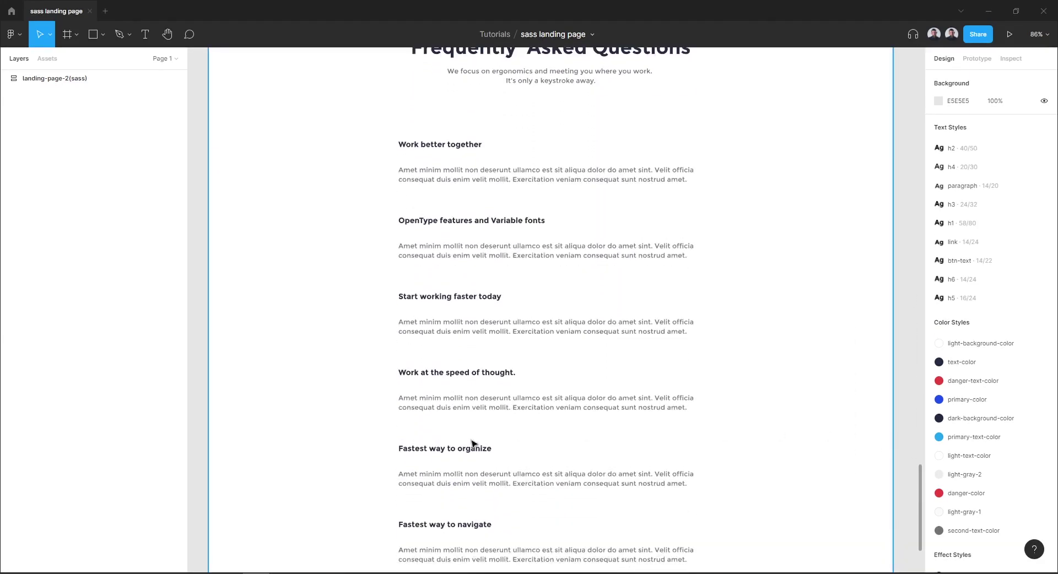
# In Firefox, search Community for 'theme composer' under Plugins to confirm it's installed, then return to Figma
pyautogui.moveTo(202, 572)
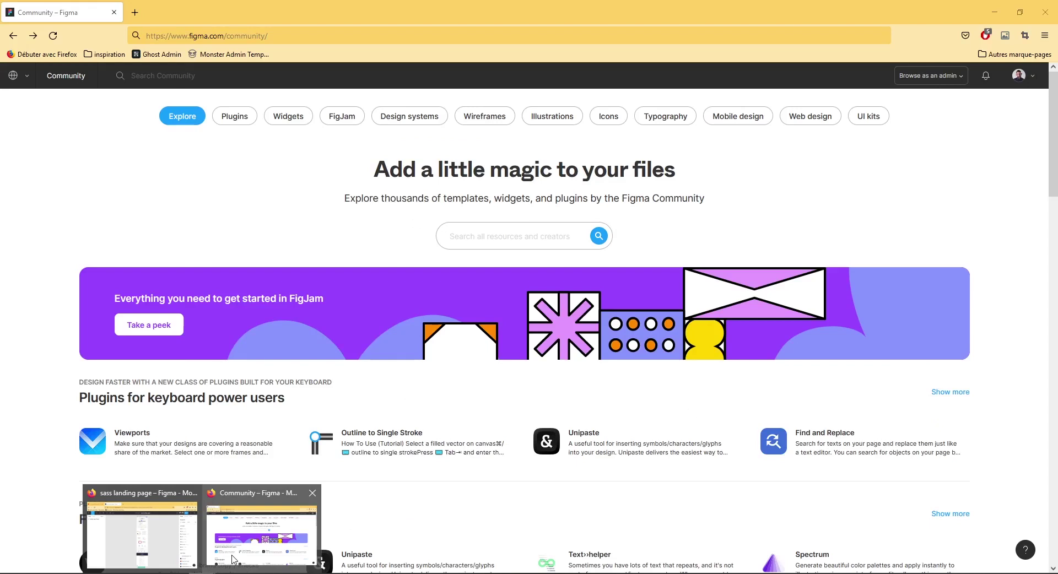
pyautogui.click(234, 560)
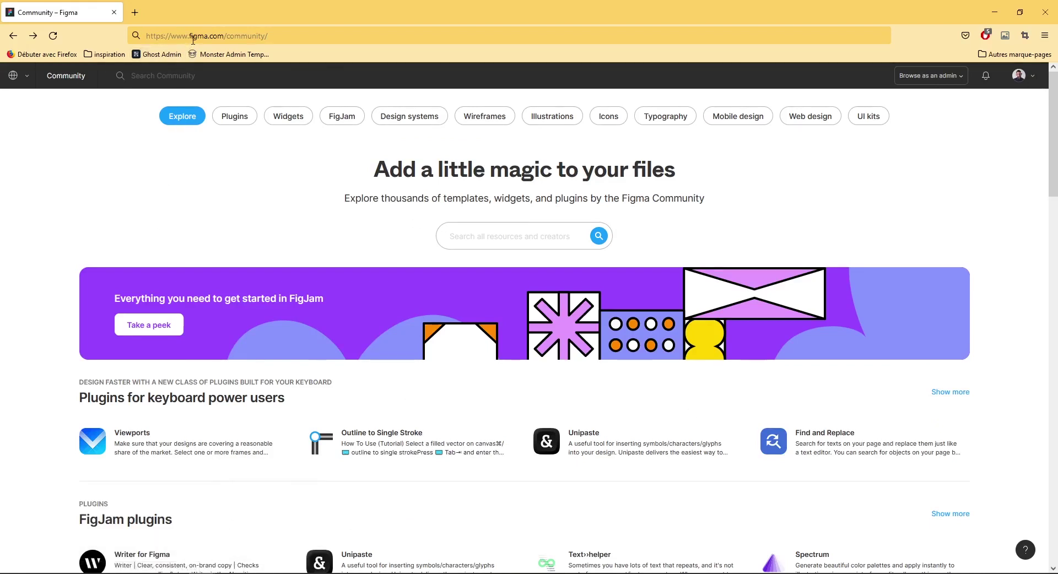
pyautogui.moveTo(265, 36); pyautogui.dragTo(191, 37)
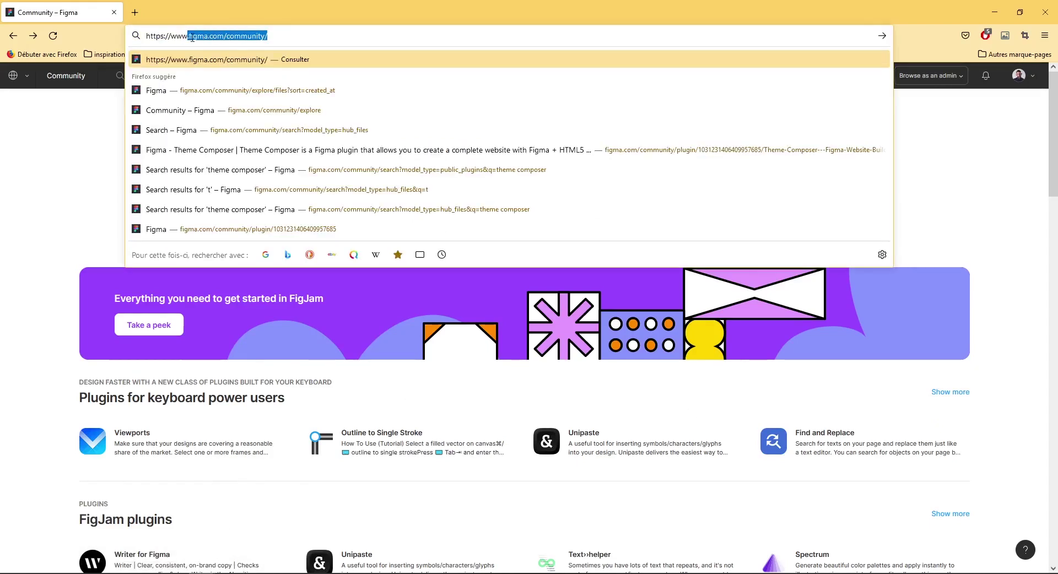
pyautogui.click(60, 152)
pyautogui.click(180, 78)
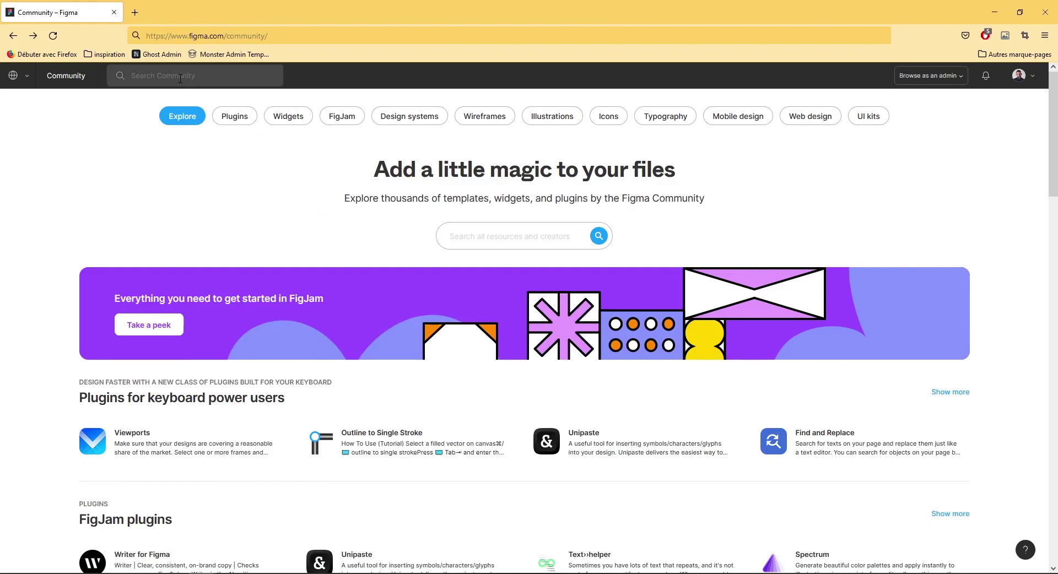
pyautogui.write('theme composer')
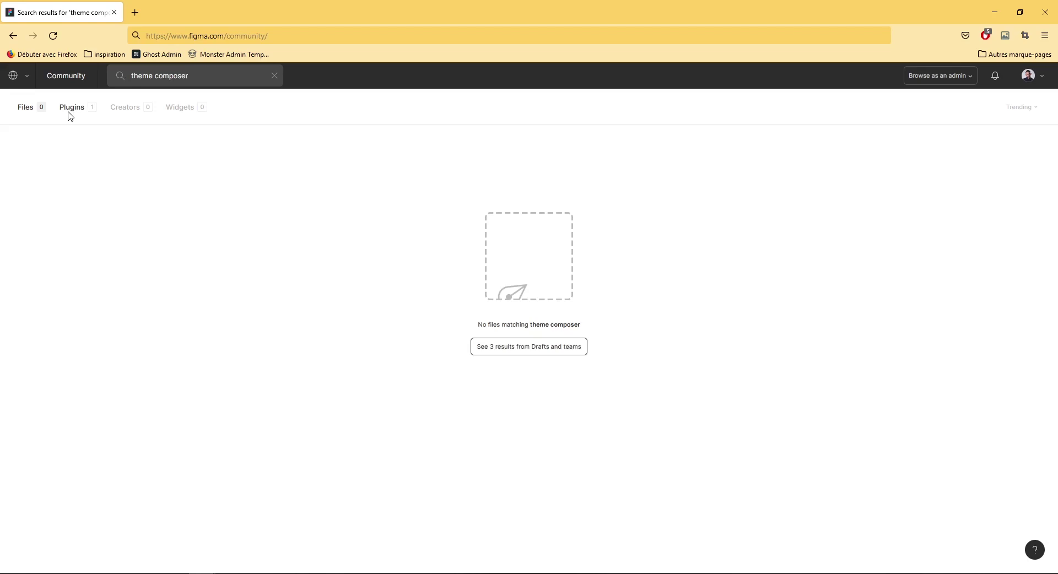
pyautogui.click(70, 115)
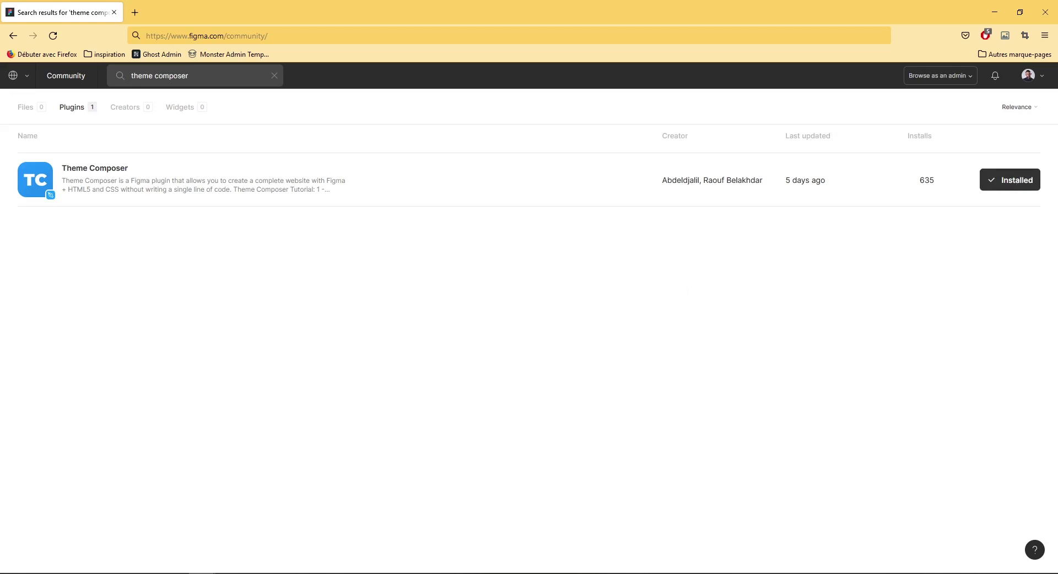
pyautogui.hotkey('alt', 'Tab')
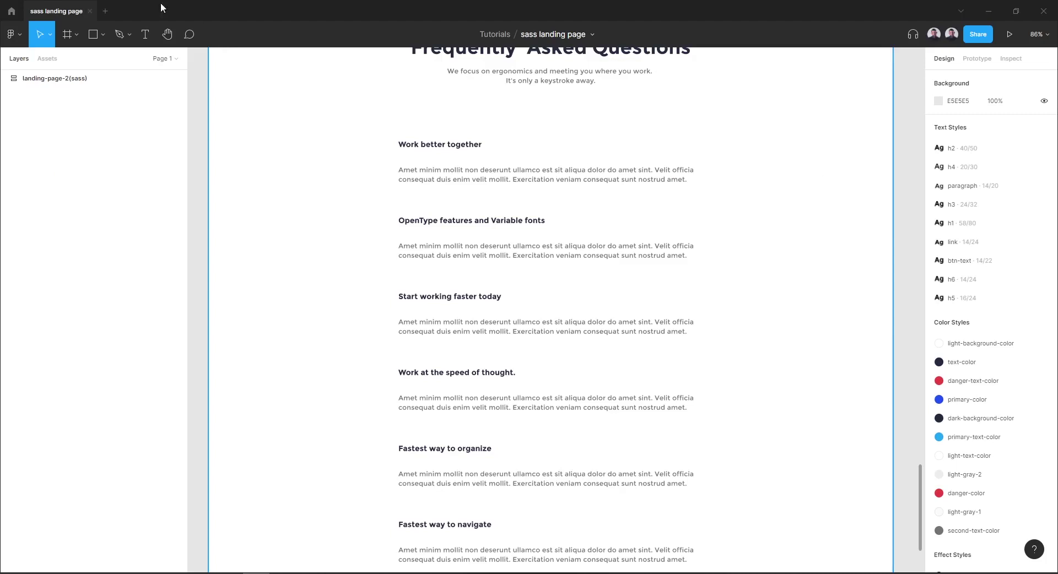
# Create a new blank design file and launch Theme Composer's UI Library from the canvas menu
pyautogui.click(105, 12)
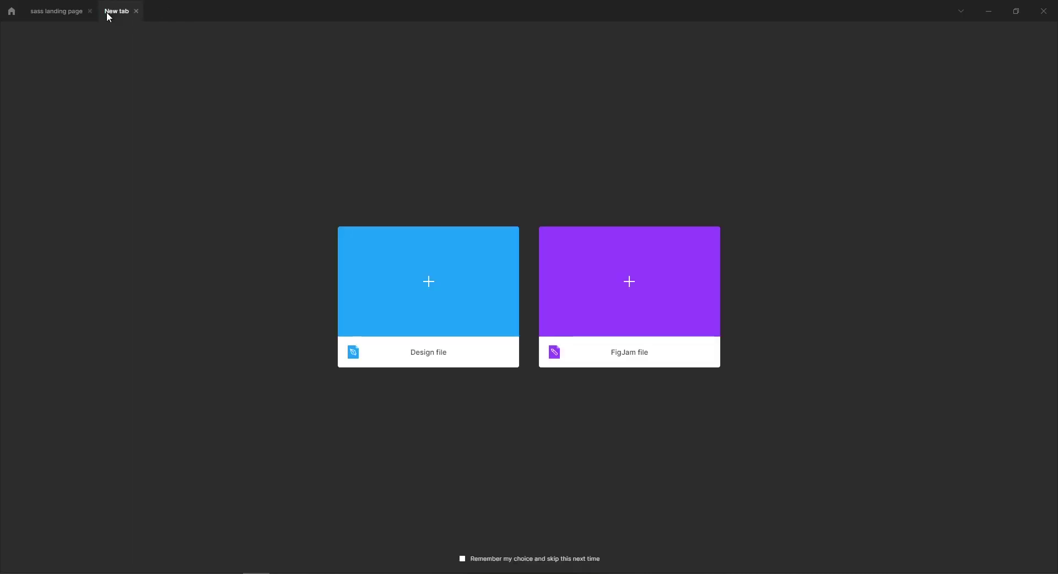
pyautogui.click(416, 287)
pyautogui.rightClick(312, 145)
pyautogui.moveTo(348, 215)
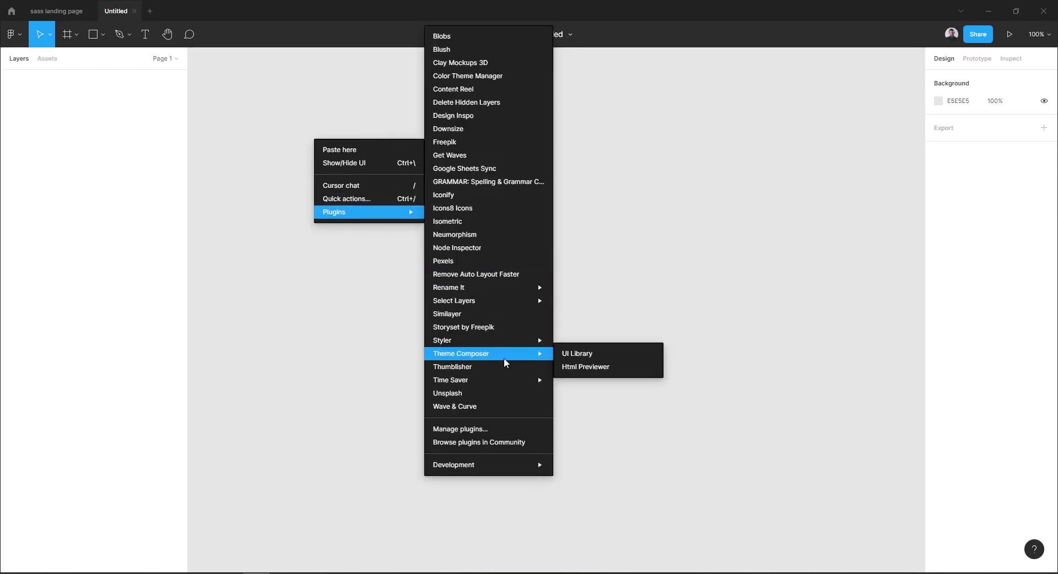
pyautogui.click(569, 355)
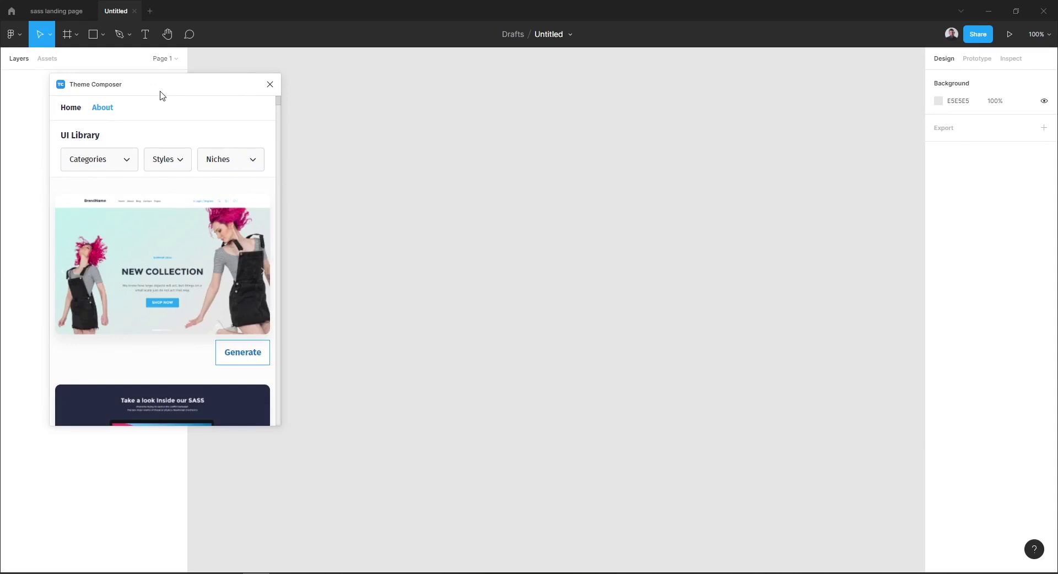
# Filter the template library to the 'landing page' category and the 'sass' niche
pyautogui.click(128, 161)
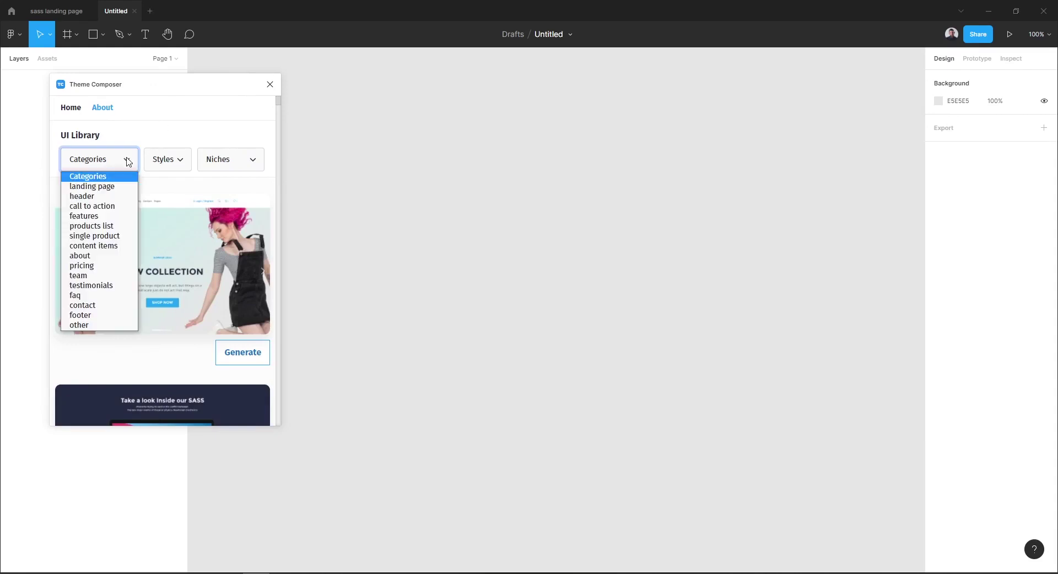
pyautogui.click(121, 187)
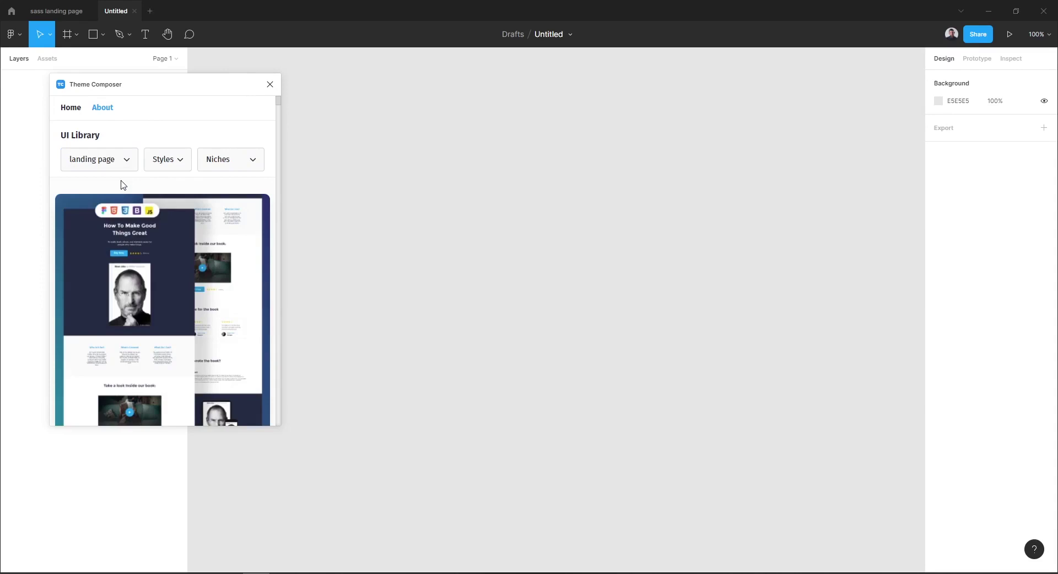
pyautogui.click(247, 162)
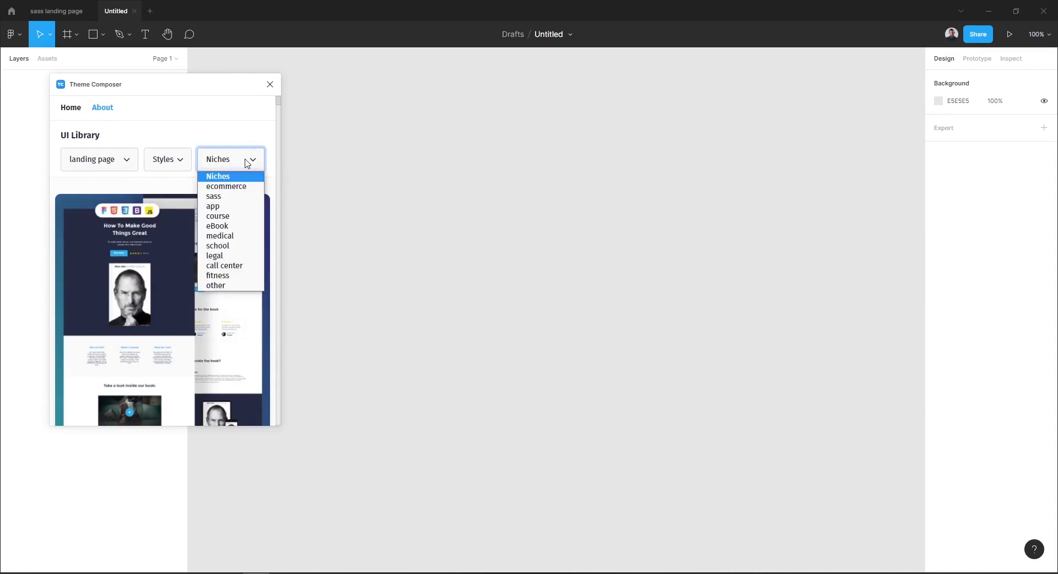
pyautogui.click(110, 161)
pyautogui.click(113, 187)
pyautogui.click(208, 167)
pyautogui.click(218, 197)
# Generate the landing-page-2(sass) template into the file
pyautogui.scroll(-10, 213, 195)
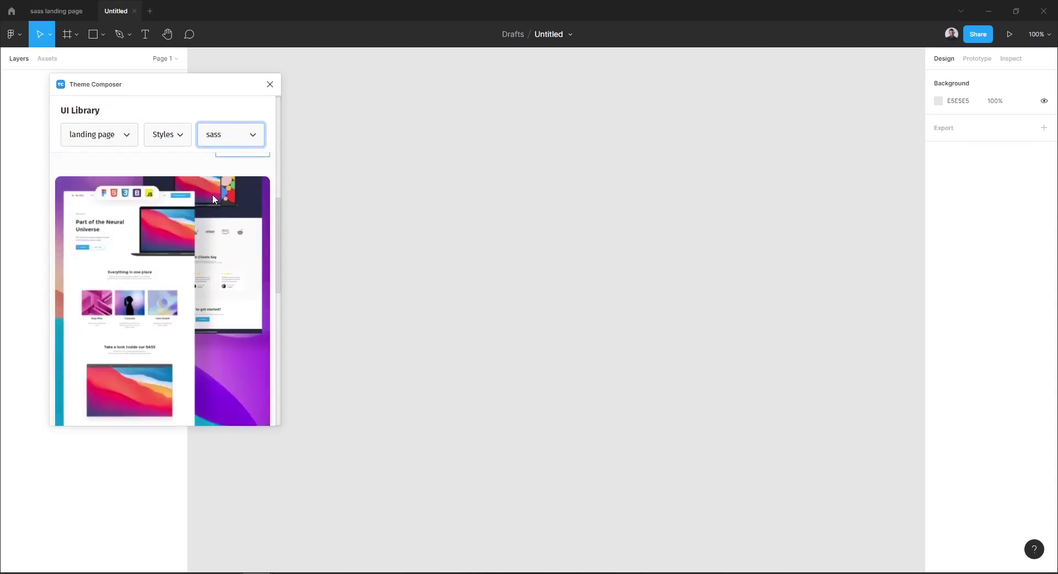
pyautogui.scroll(-3, 213, 194)
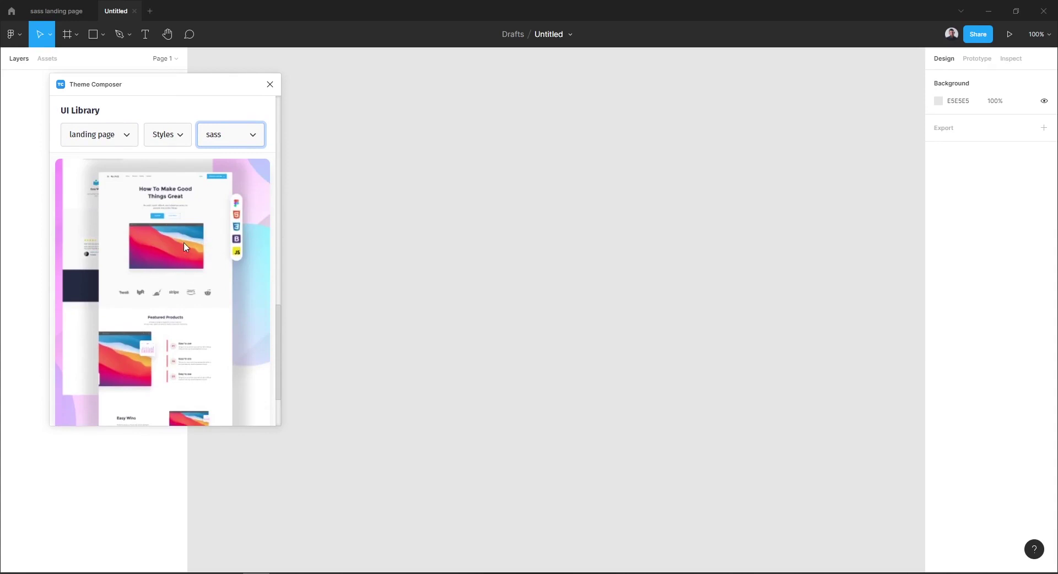
pyautogui.scroll(-2, 185, 247)
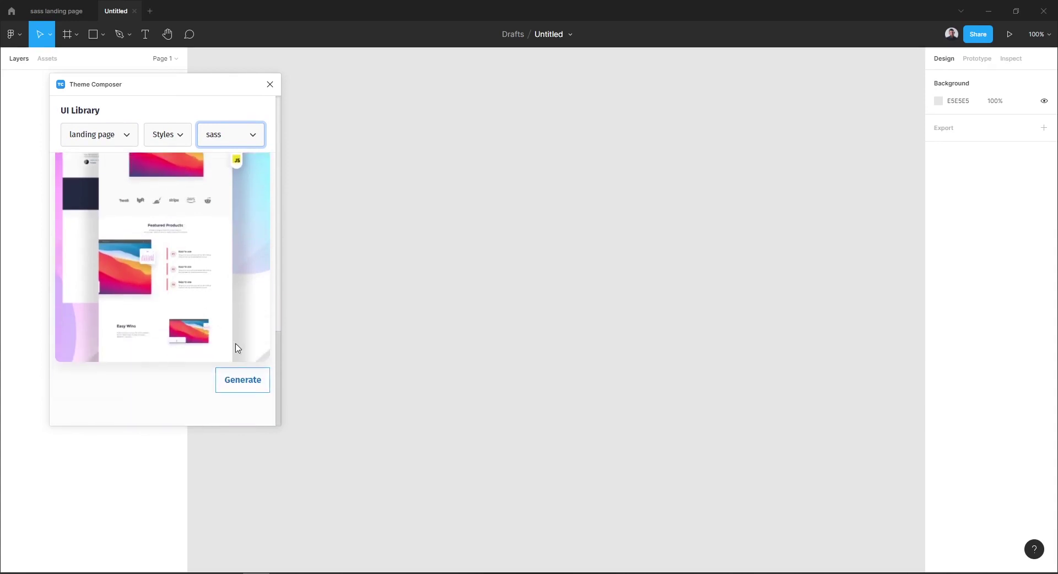
pyautogui.click(248, 384)
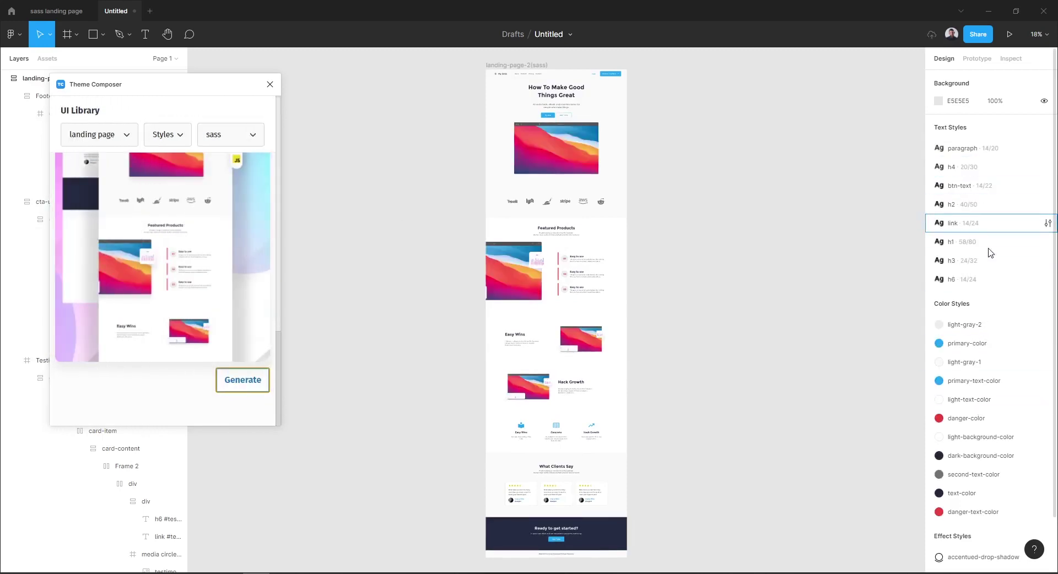
# Close the Theme Composer plugin window to reveal the generated landing page
pyautogui.moveTo(177, 93); pyautogui.dragTo(305, 83)
pyautogui.scroll(-3, 82, 165)
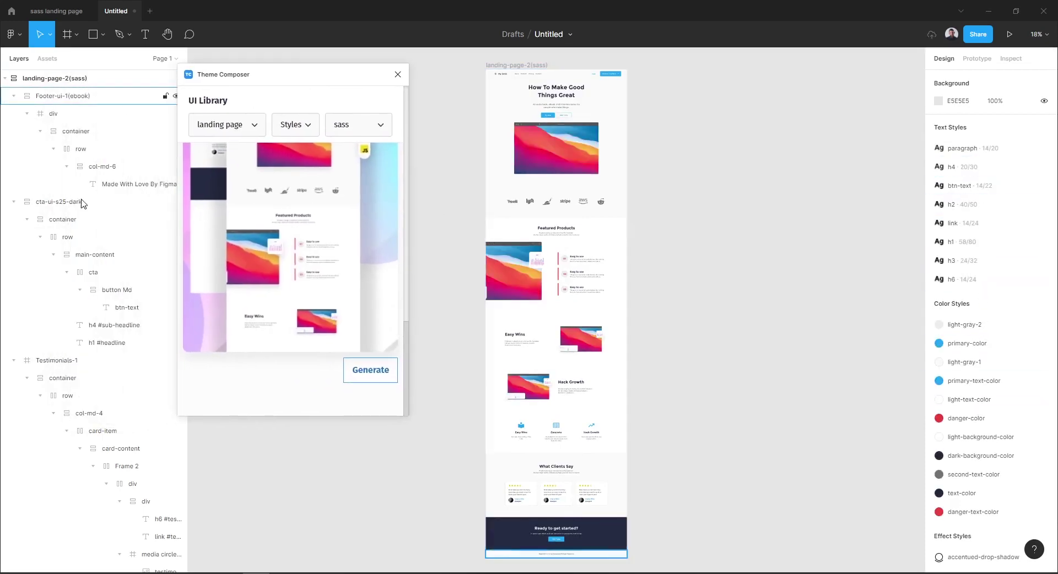
pyautogui.scroll(10, 71, 386)
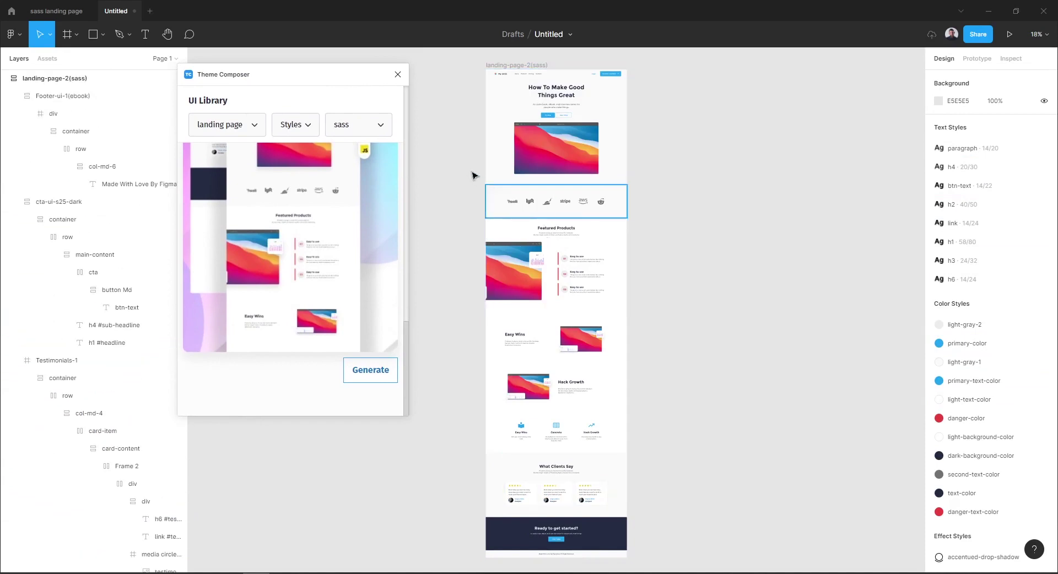
pyautogui.click(397, 75)
# Reorder sections so the logos strip and Featured Products sit directly under the hero
pyautogui.moveTo(546, 199); pyautogui.dragTo(668, 287)
pyautogui.press('Up')
pyautogui.press('Up')
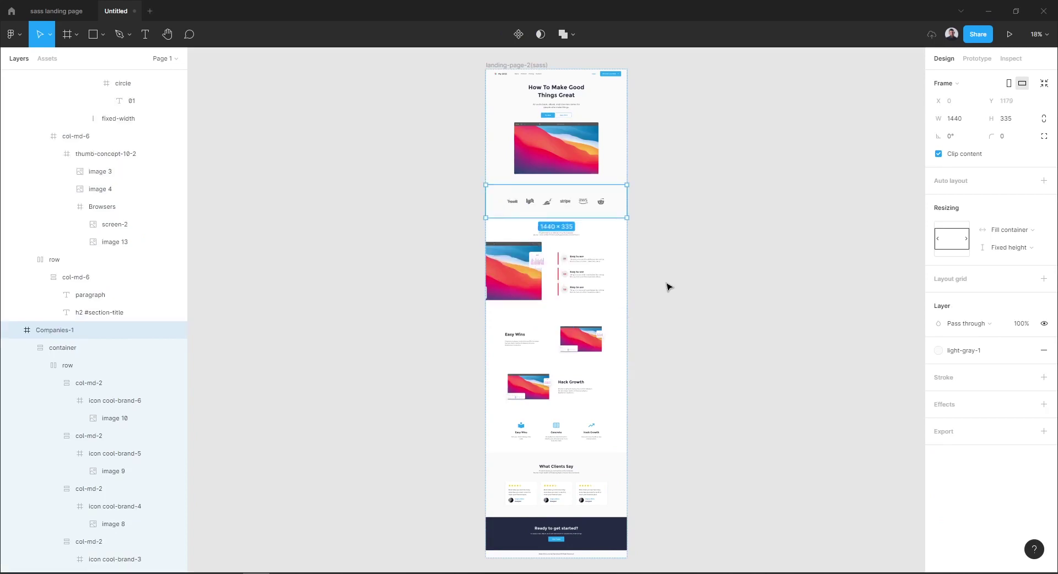
pyautogui.press('Tab')
pyautogui.press('Down')
pyautogui.press('Down')
pyautogui.press('Up')
pyautogui.press('Up')
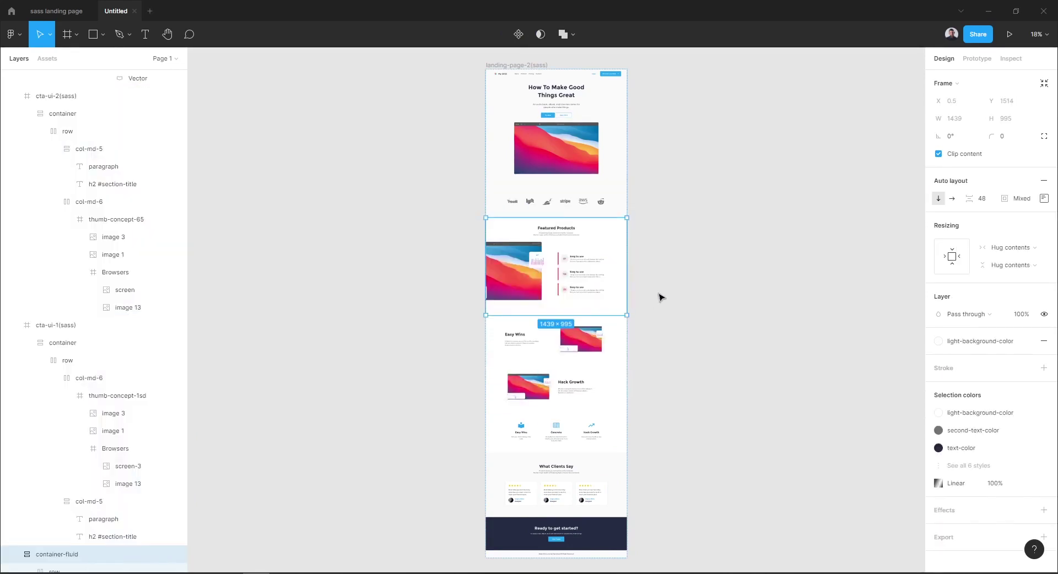
# Zoom to the header and change the brand text 'My SASS' to 'Meet'
pyautogui.click(663, 97)
pyautogui.scroll(3, 664, 97)
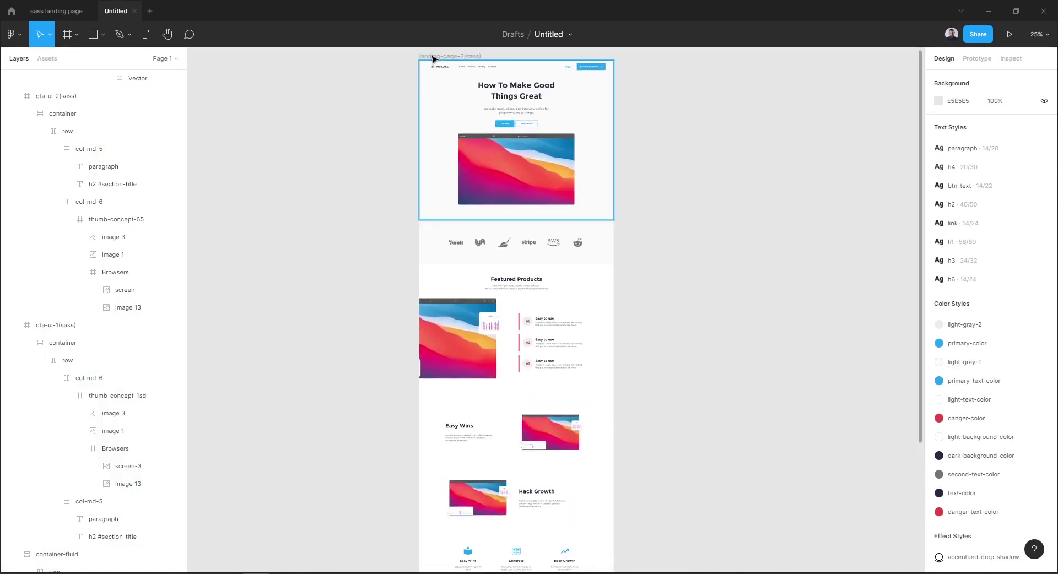
pyautogui.scroll(4, 487, 55)
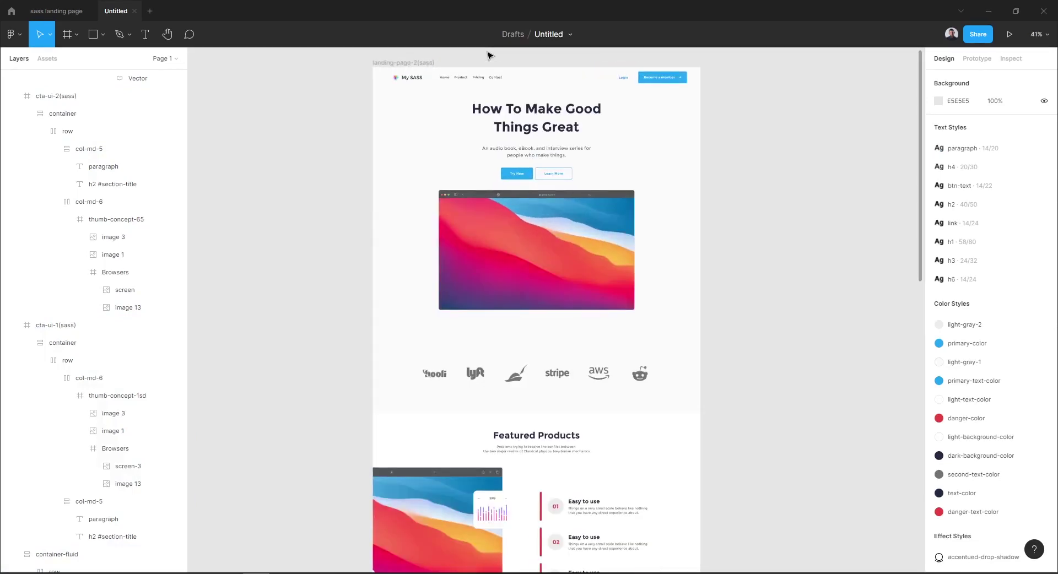
pyautogui.scroll(5, 487, 55)
pyautogui.scroll(4, 488, 55)
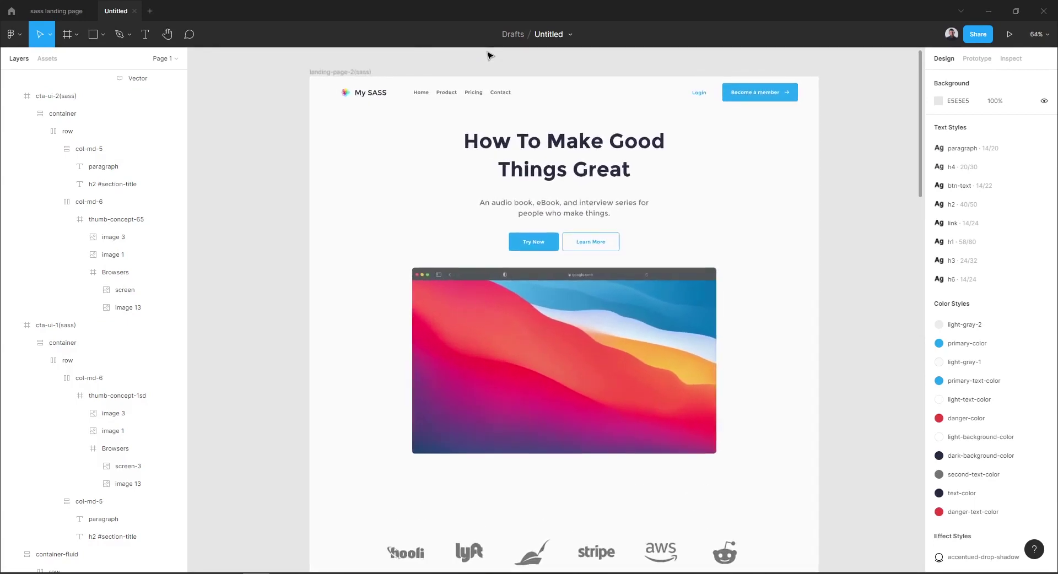
pyautogui.scroll(3, 488, 55)
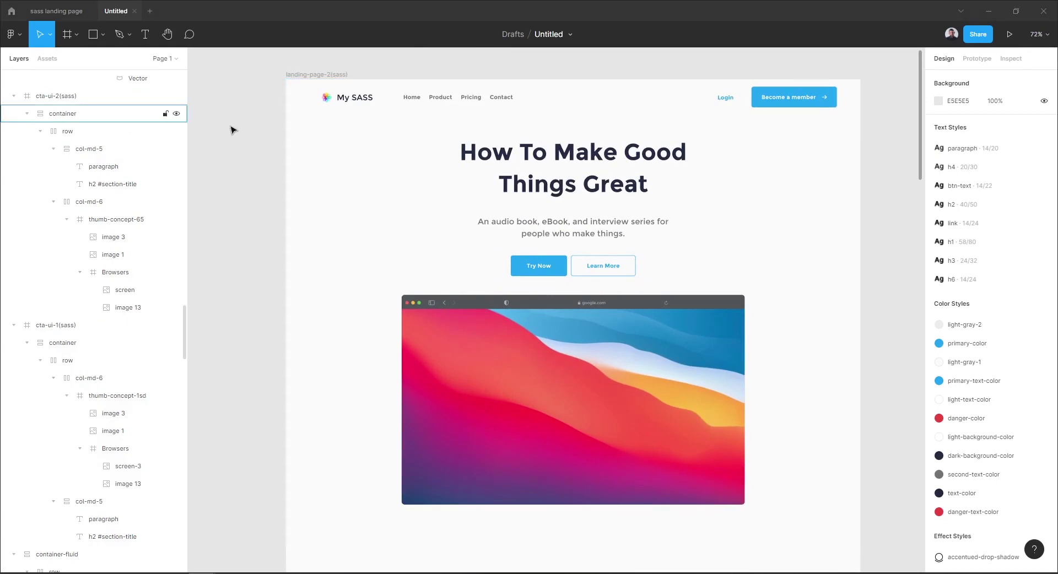
pyautogui.doubleClick(356, 97)
pyautogui.write('Meet')
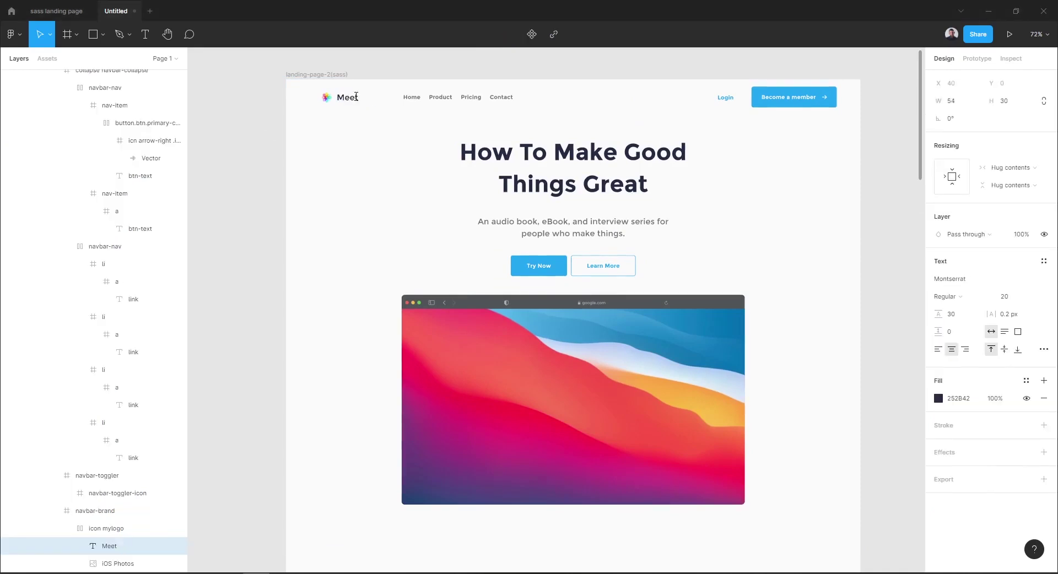
pyautogui.press('Escape')
pyautogui.click(373, 60)
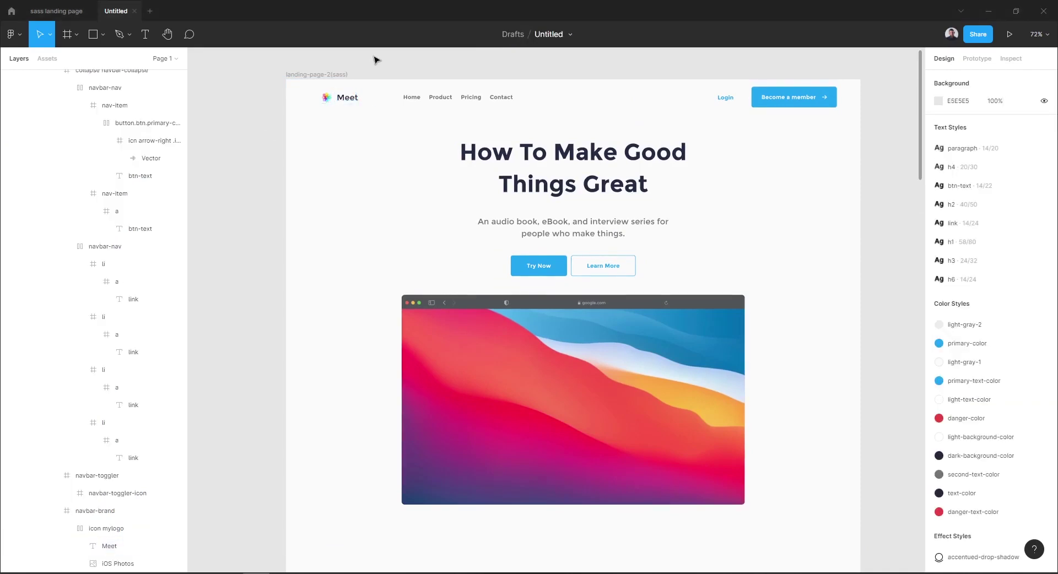
pyautogui.keyDown('ctrl'); pyautogui.click(325, 99); pyautogui.keyUp('ctrl')
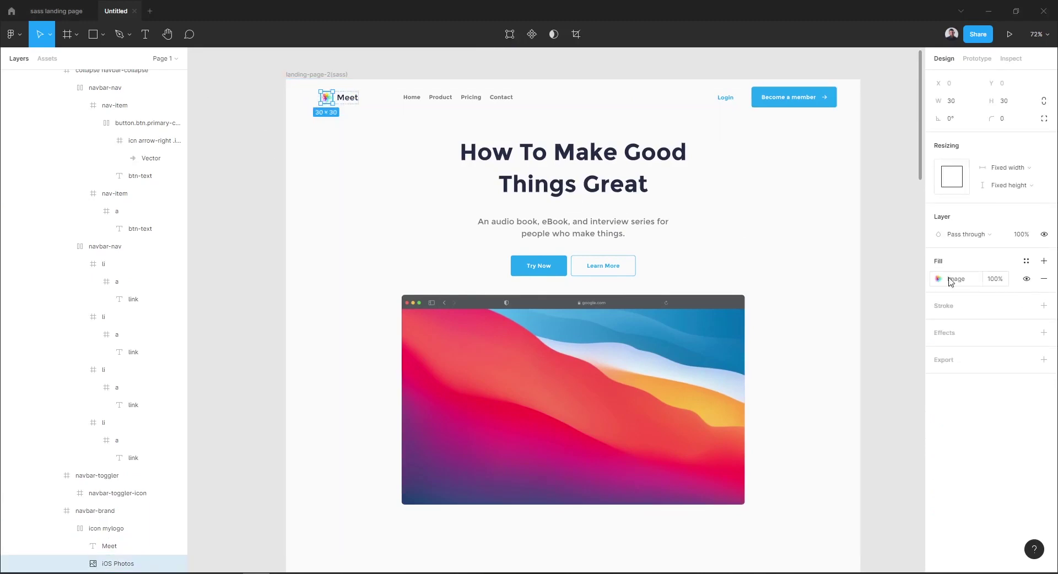
# Replace the header logo's image fill with logo.png from the saas landing page folder
pyautogui.click(941, 281)
pyautogui.click(858, 359)
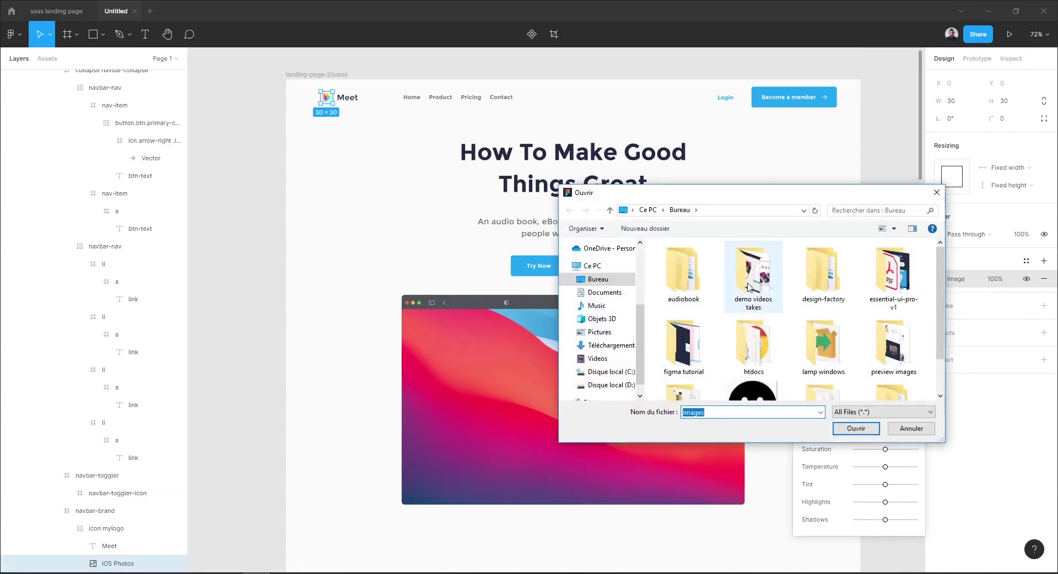
pyautogui.scroll(-1, 748, 282)
pyautogui.scroll(1, 749, 282)
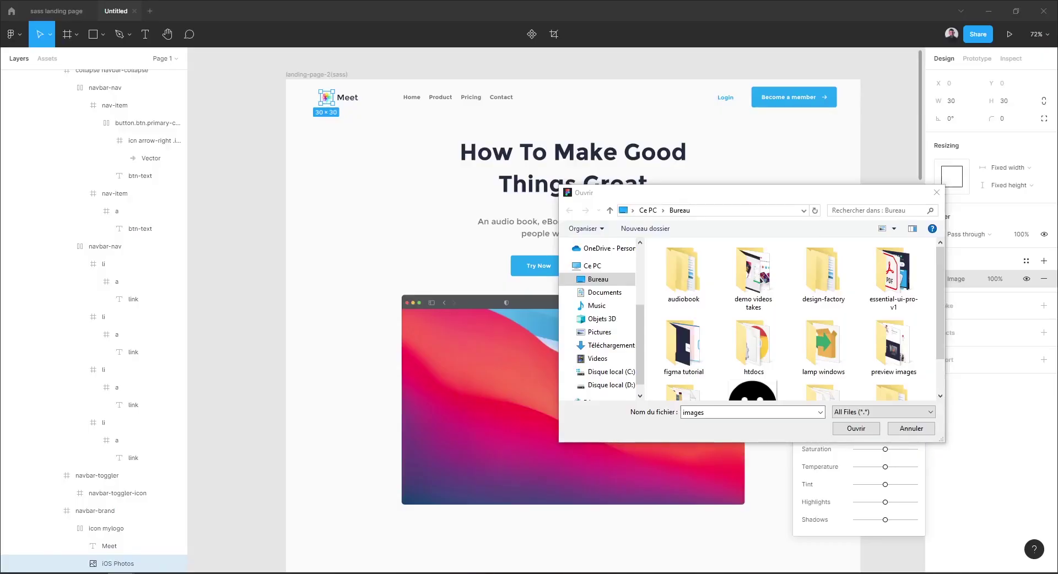
pyautogui.click(739, 211)
pyautogui.hotkey('ctrl', 'v')
pyautogui.click(815, 210)
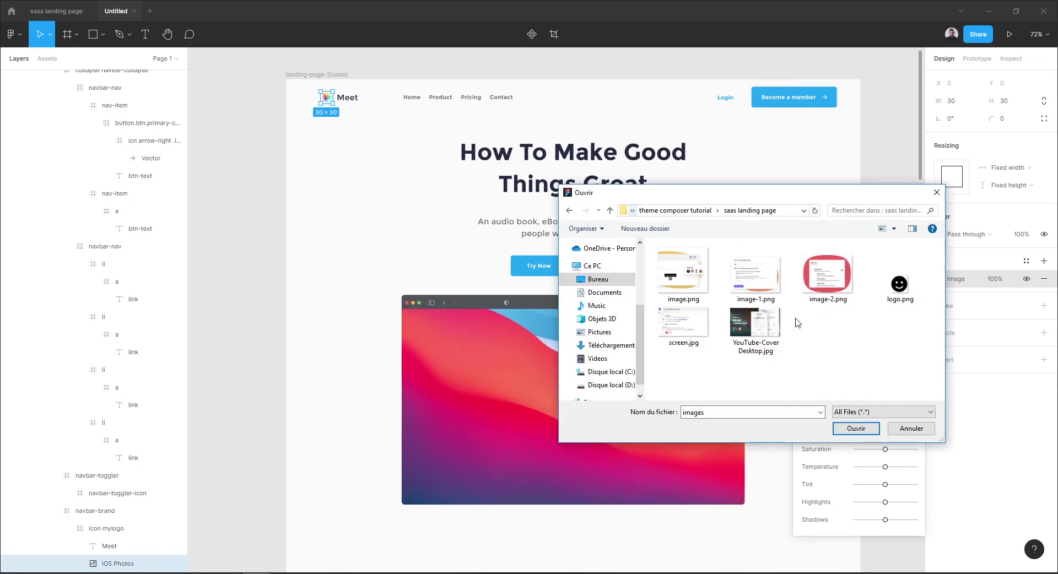
pyautogui.click(894, 287)
pyautogui.doubleClick(895, 289)
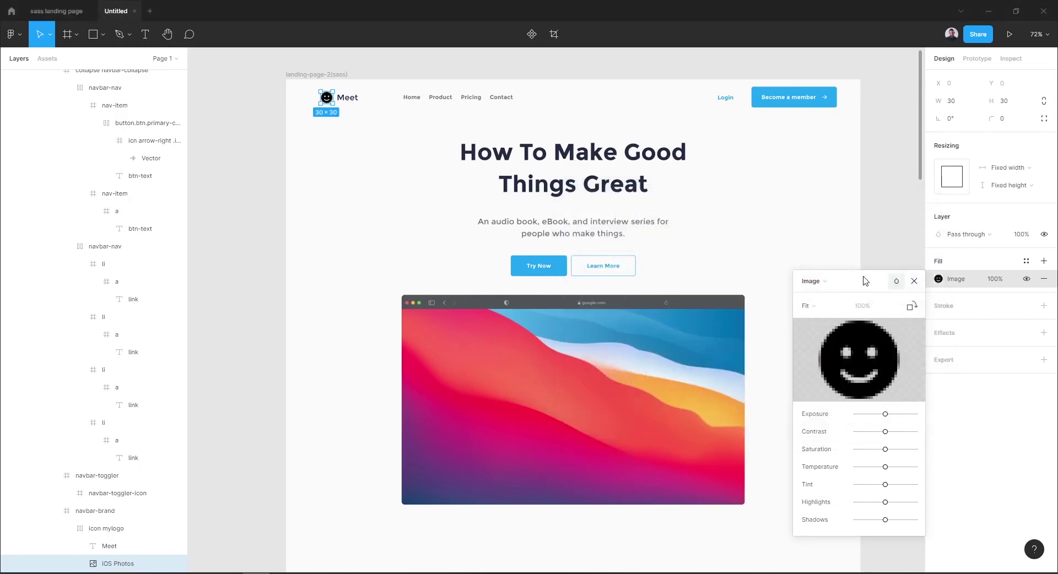
pyautogui.click(914, 281)
pyautogui.click(879, 224)
# Delete the Home, Product, Pricing and Contact navigation links from the header
pyautogui.scroll(-1, 498, 107)
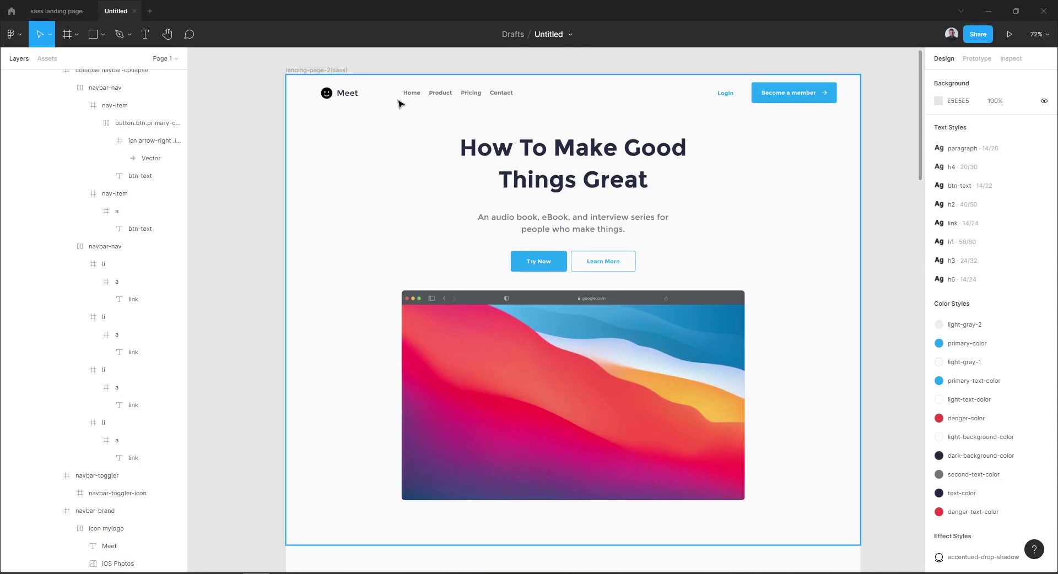
pyautogui.click(419, 97)
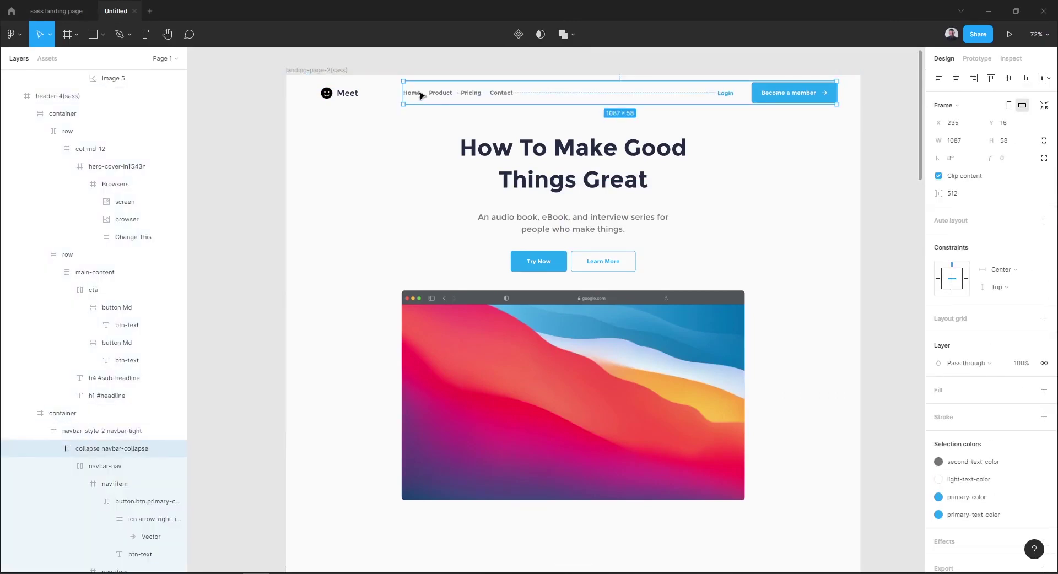
pyautogui.doubleClick(420, 96)
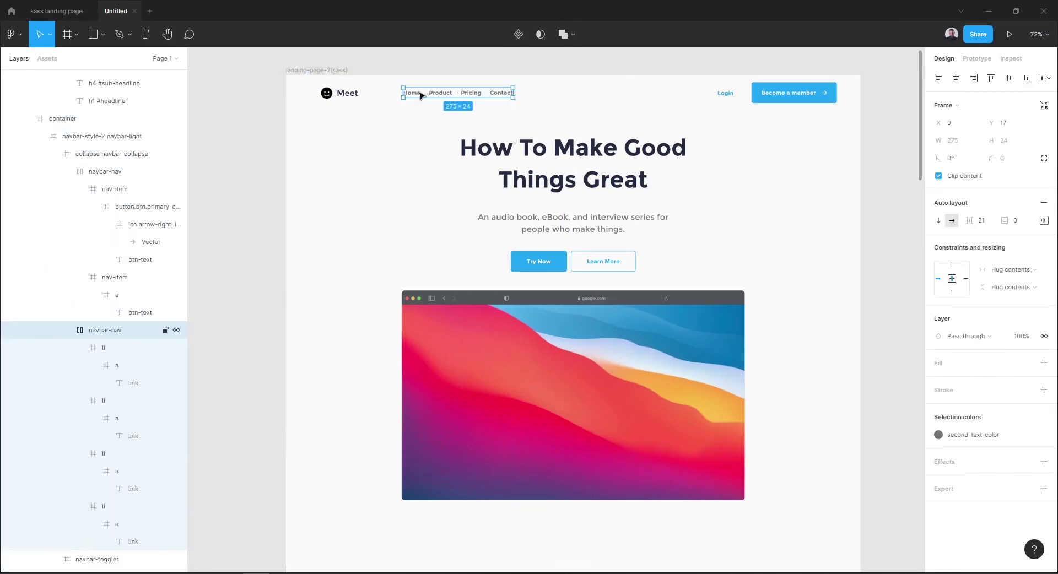
pyautogui.press('Delete')
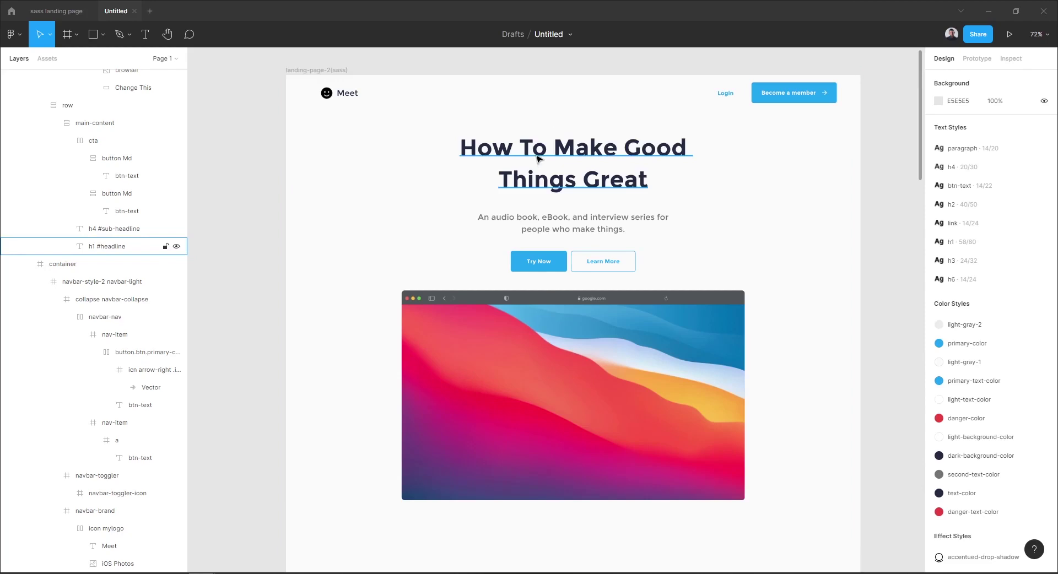
# Change the headline to 'Stop having pointless meetings' and paste a new meetings-focused sub-headline
pyautogui.click(110, 247)
pyautogui.press('Return')
pyautogui.write('Stop having pointless meetings')
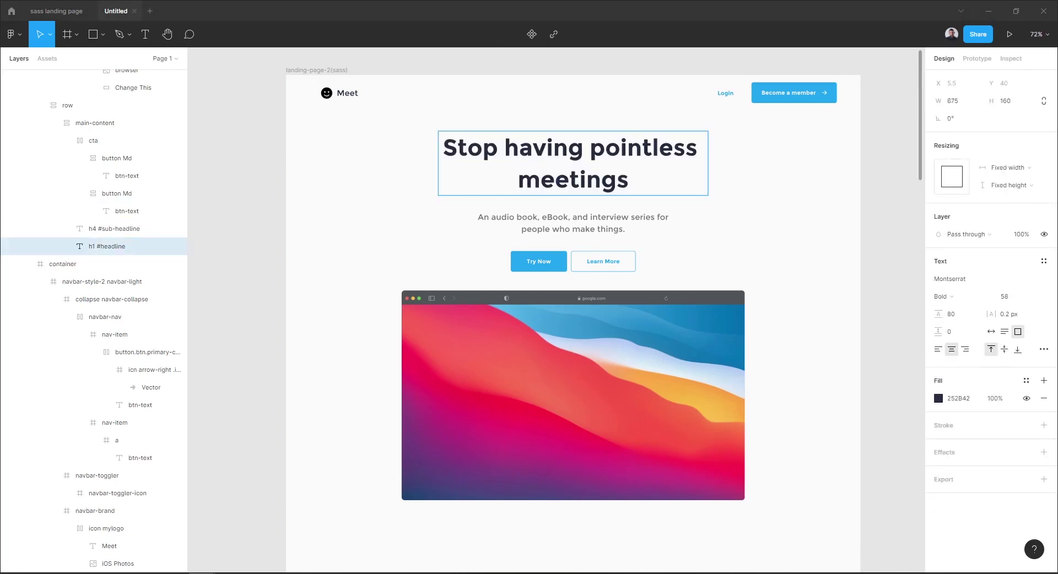
pyautogui.doubleClick(557, 218)
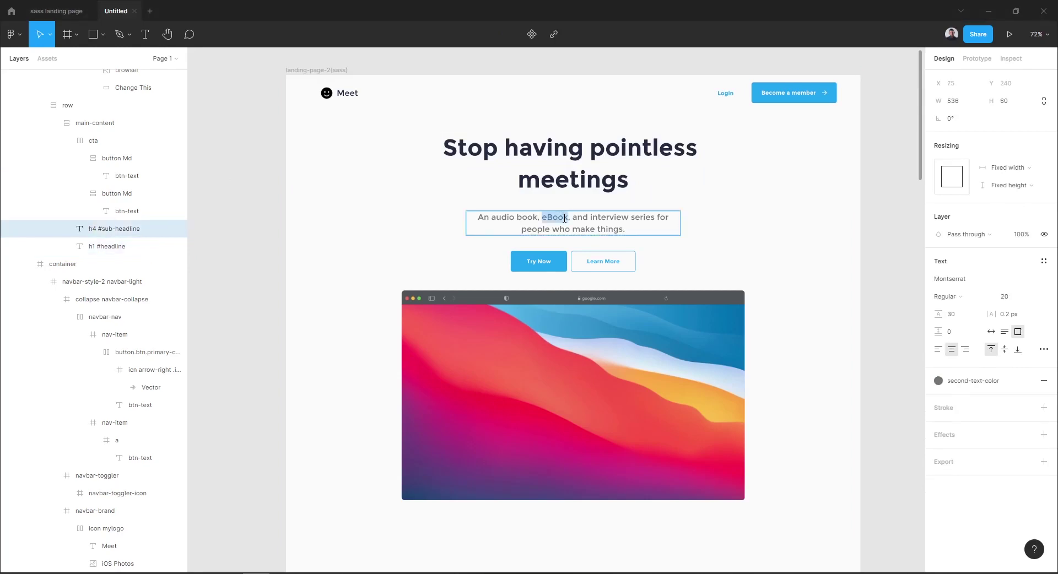
pyautogui.hotkey('ctrl', 'a')
pyautogui.write('Run better meetings, have thoughtful discussions, plan your day and record decisions ...all connected to your work tools.')
pyautogui.press('Escape')
pyautogui.press('Escape')
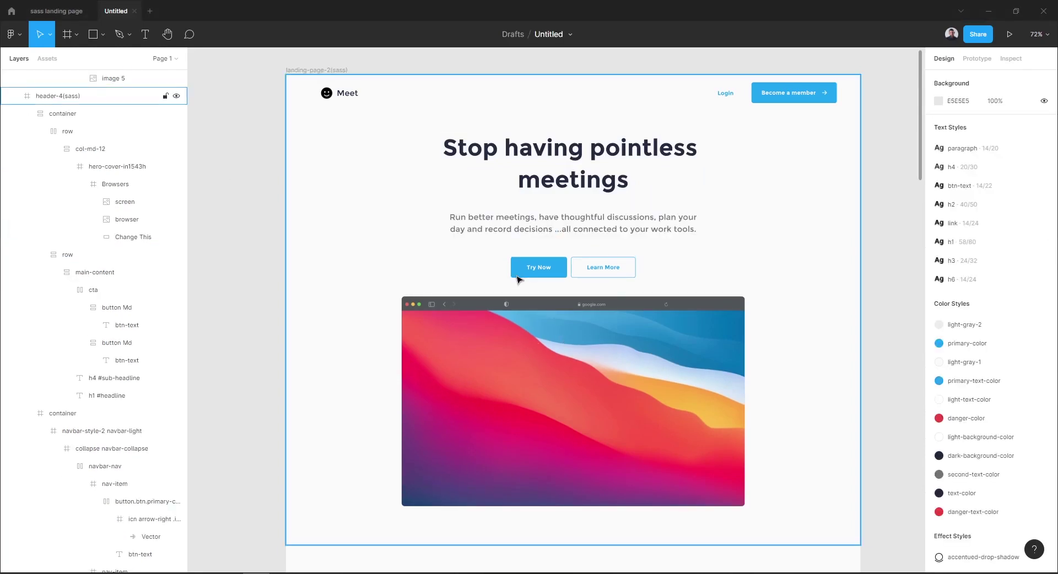
# Edit the primary-color style from 23A6F0 to the deeper blue 2638DE
pyautogui.click(562, 275)
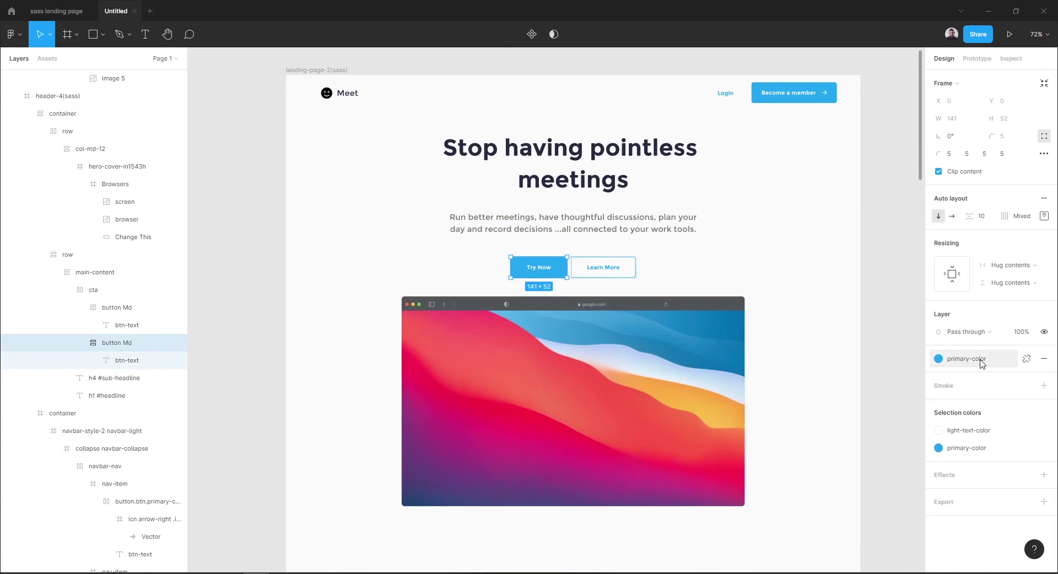
pyautogui.click(970, 359)
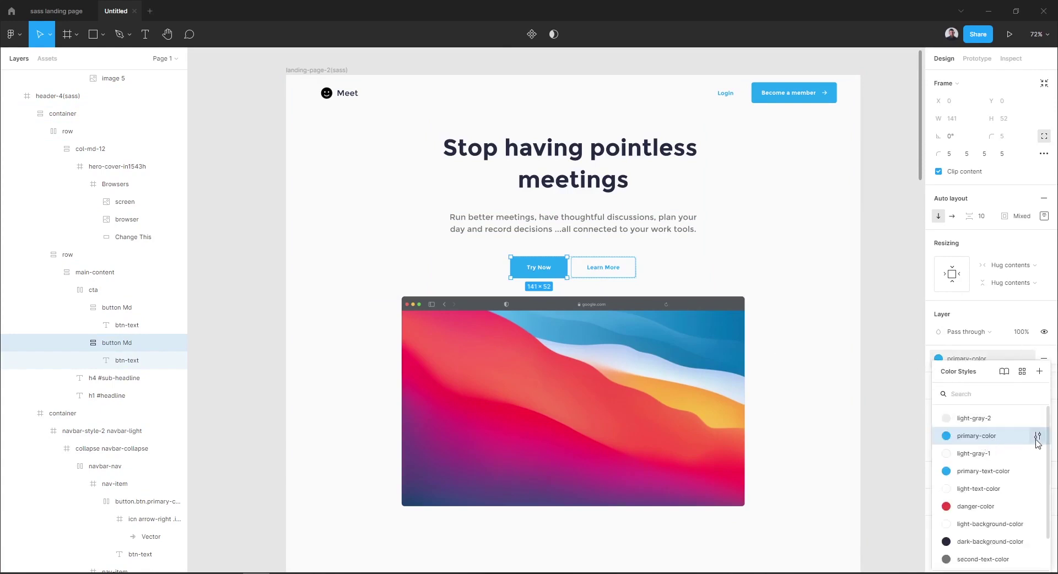
pyautogui.click(1037, 435)
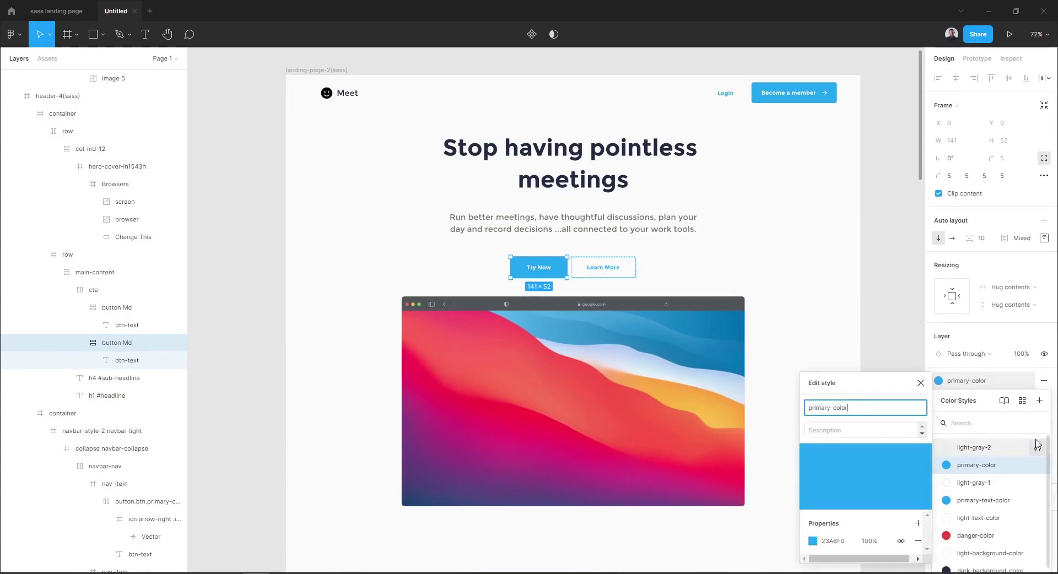
pyautogui.click(812, 541)
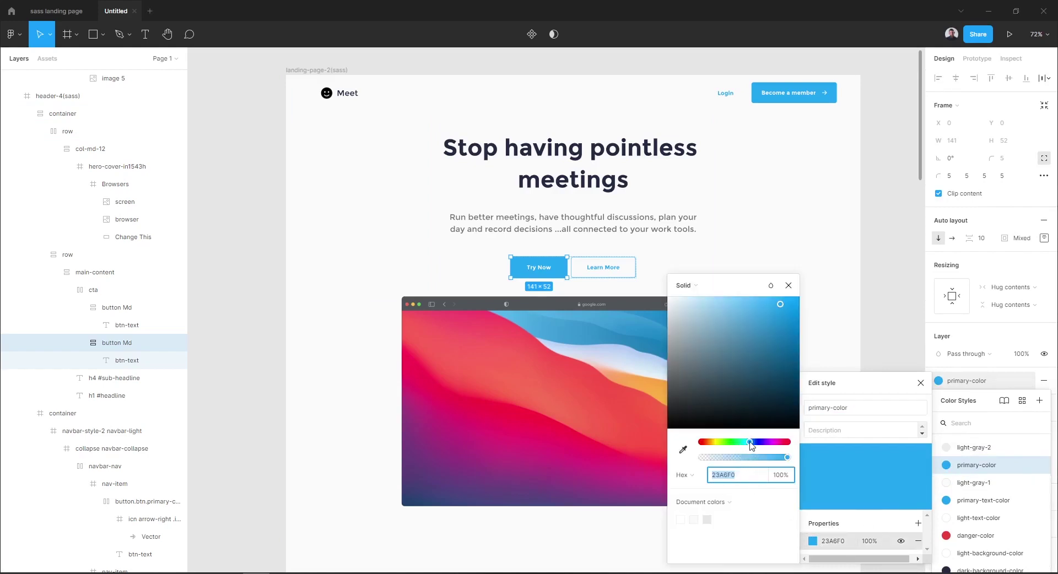
pyautogui.moveTo(750, 444); pyautogui.dragTo(760, 446)
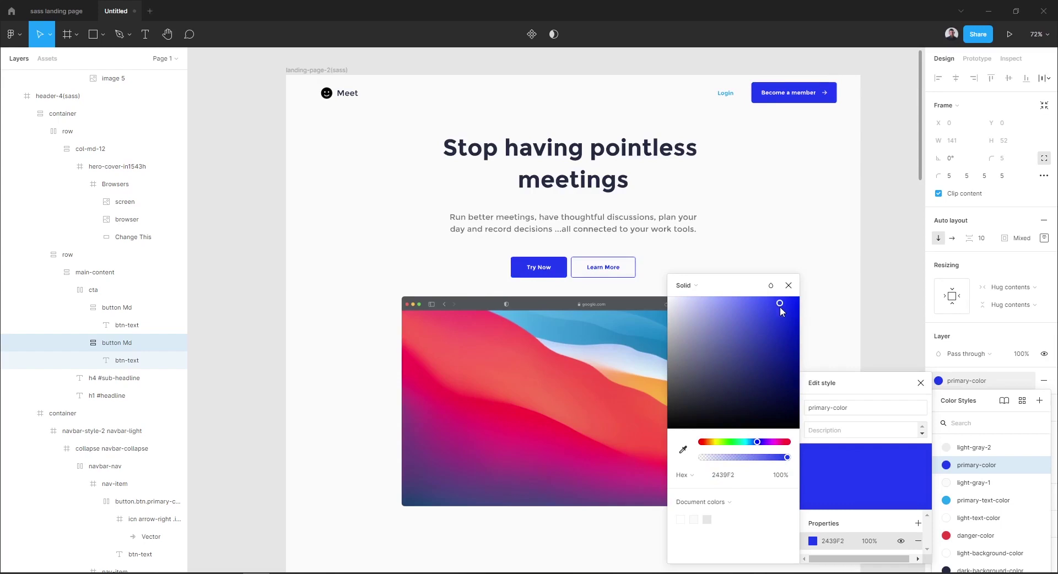
pyautogui.moveTo(779, 306); pyautogui.dragTo(777, 317)
pyautogui.click(789, 285)
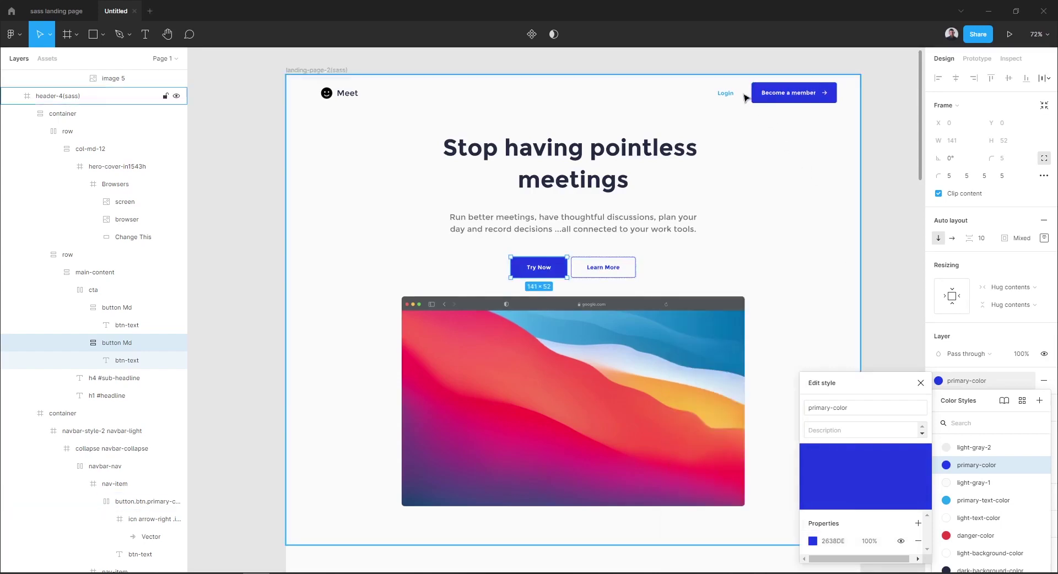
# Set the primary-text-color style to 2638DE by sampling the Become a member button's blue
pyautogui.click(724, 95)
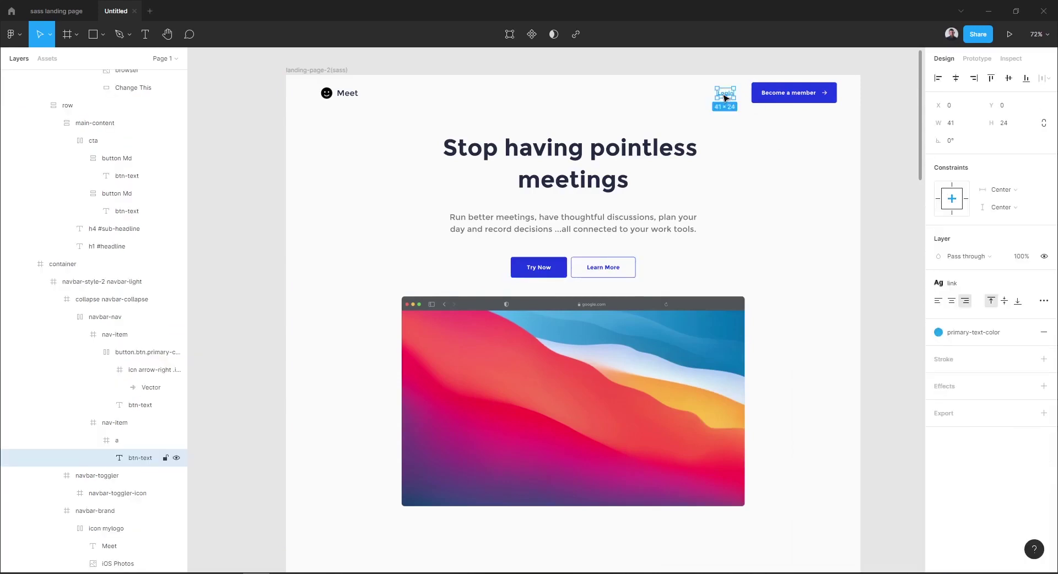
pyautogui.click(964, 335)
pyautogui.click(1037, 454)
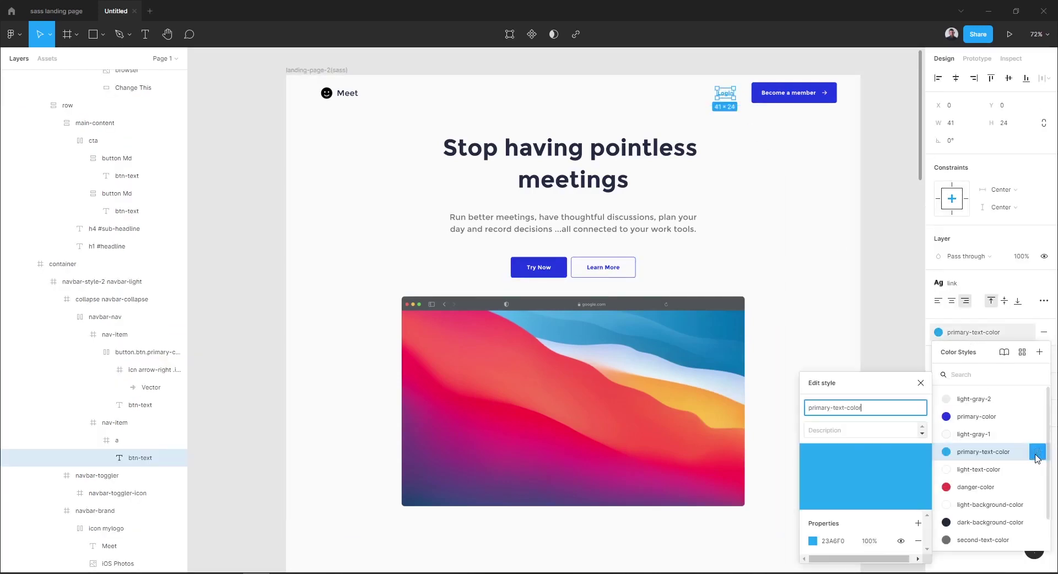
pyautogui.click(816, 542)
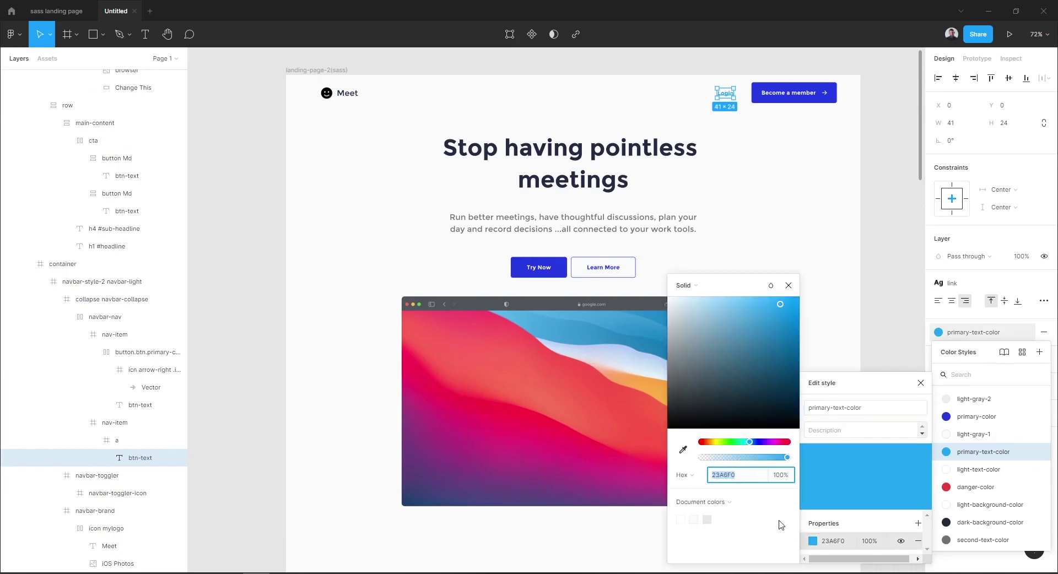
pyautogui.click(683, 449)
pyautogui.click(823, 93)
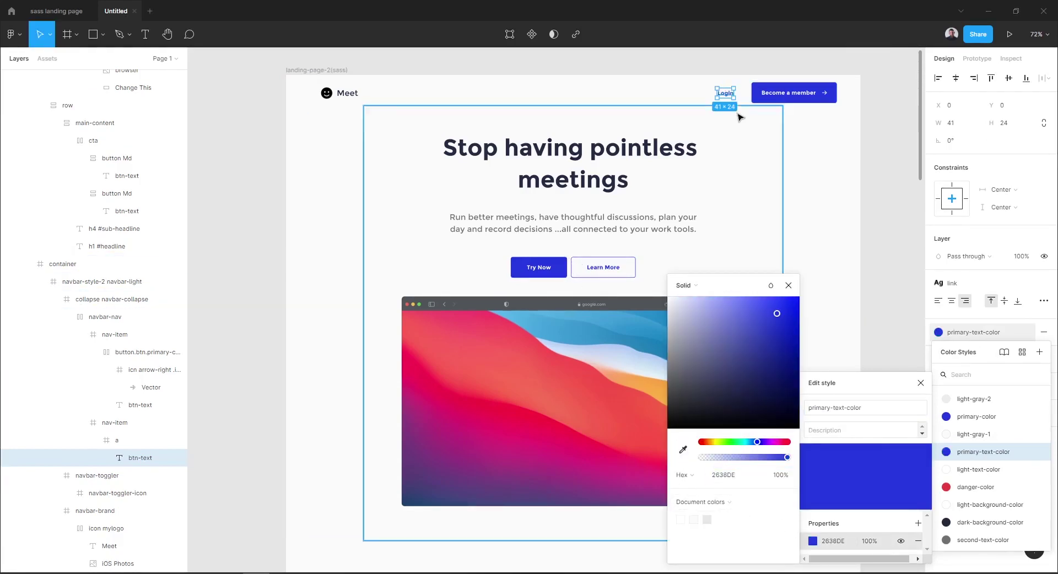
pyautogui.click(789, 286)
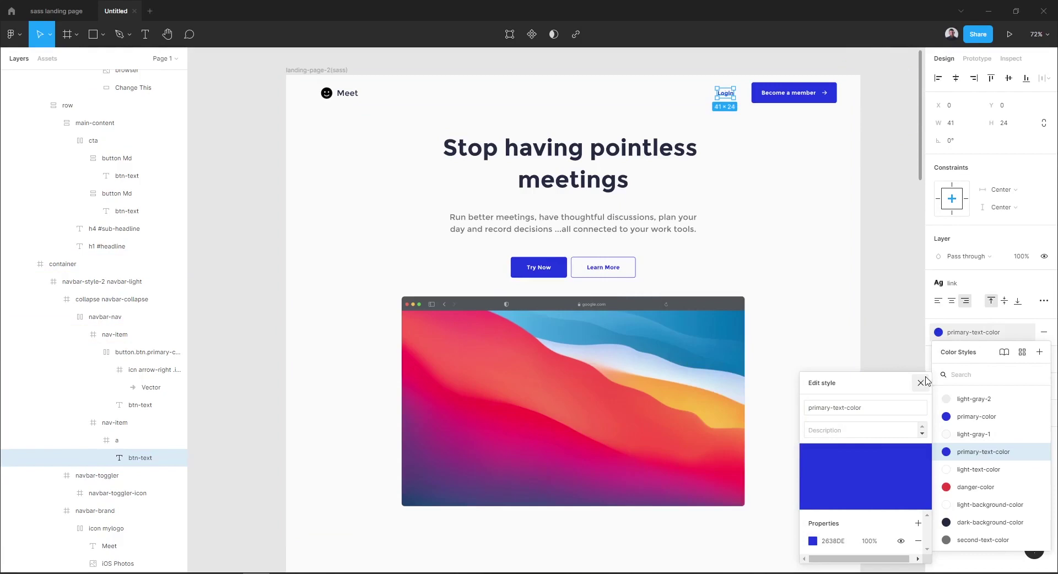
pyautogui.click(921, 382)
pyautogui.click(893, 270)
pyautogui.scroll(-2, 907, 263)
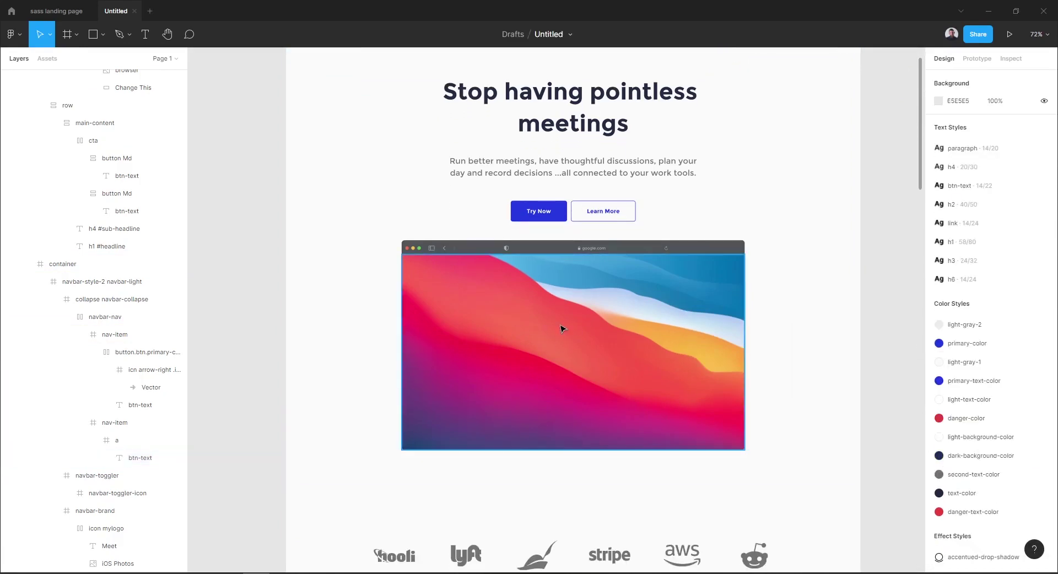
# Fill the hero mockup's screen layer with screen.jpg, the Marketing team weekly dashboard
pyautogui.click(527, 331)
pyautogui.click(938, 301)
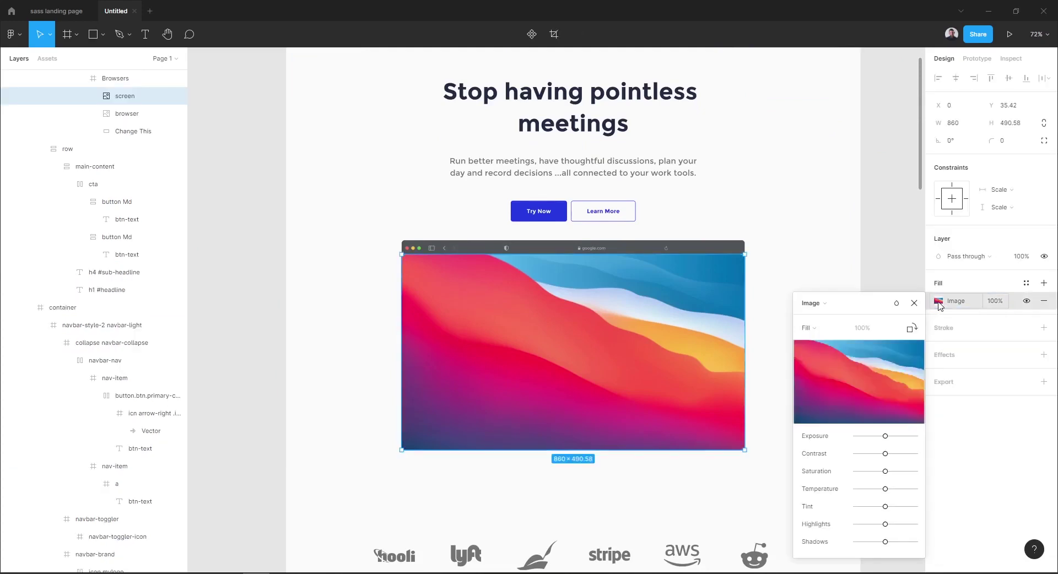
pyautogui.click(857, 382)
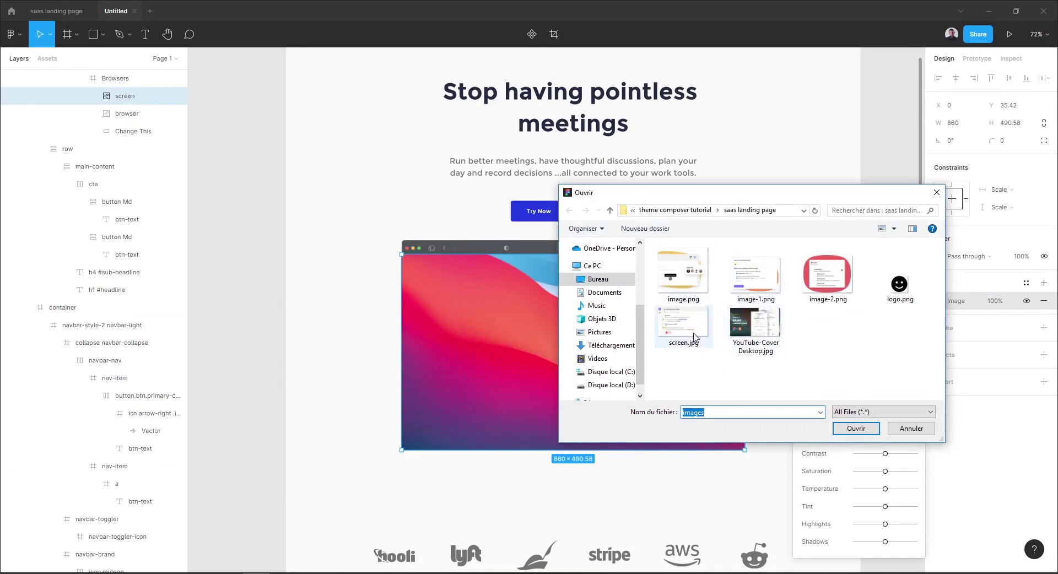
pyautogui.doubleClick(691, 333)
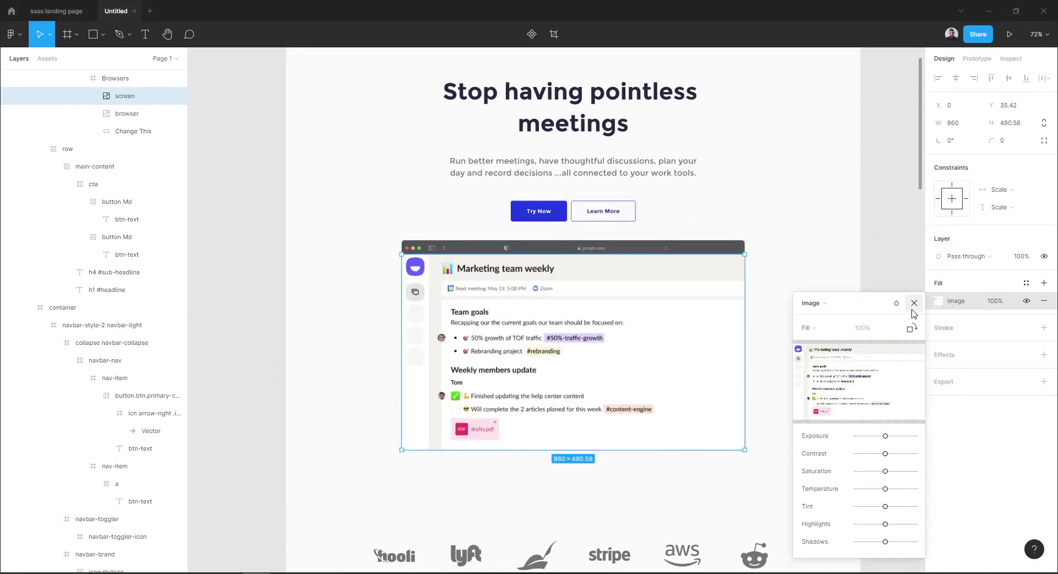
pyautogui.click(913, 304)
pyautogui.click(900, 283)
pyautogui.scroll(2, 903, 283)
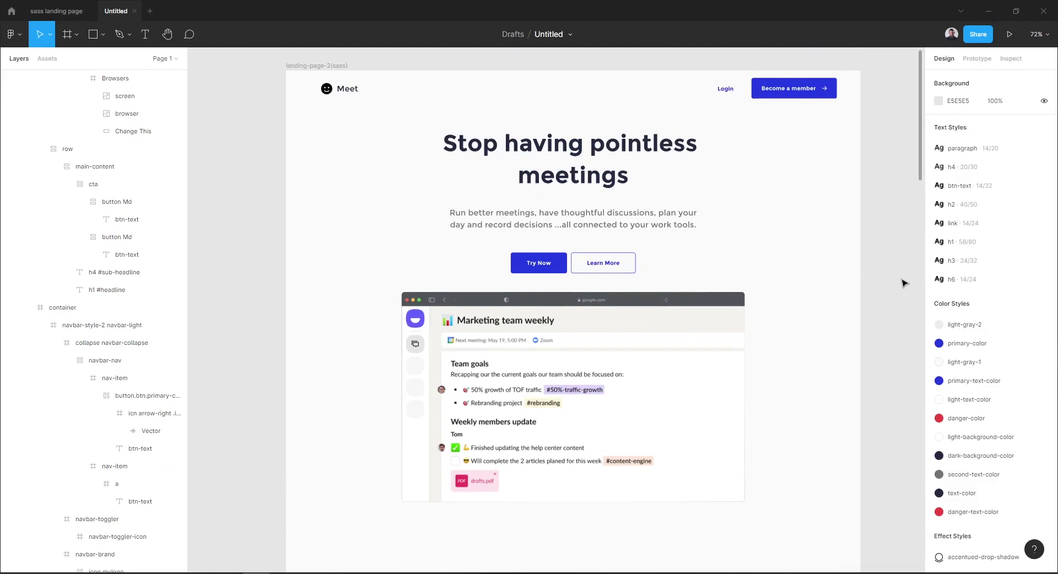
# Place the Seen by screenshot inside the Featured Products mockup
pyautogui.scroll(-3, 904, 283)
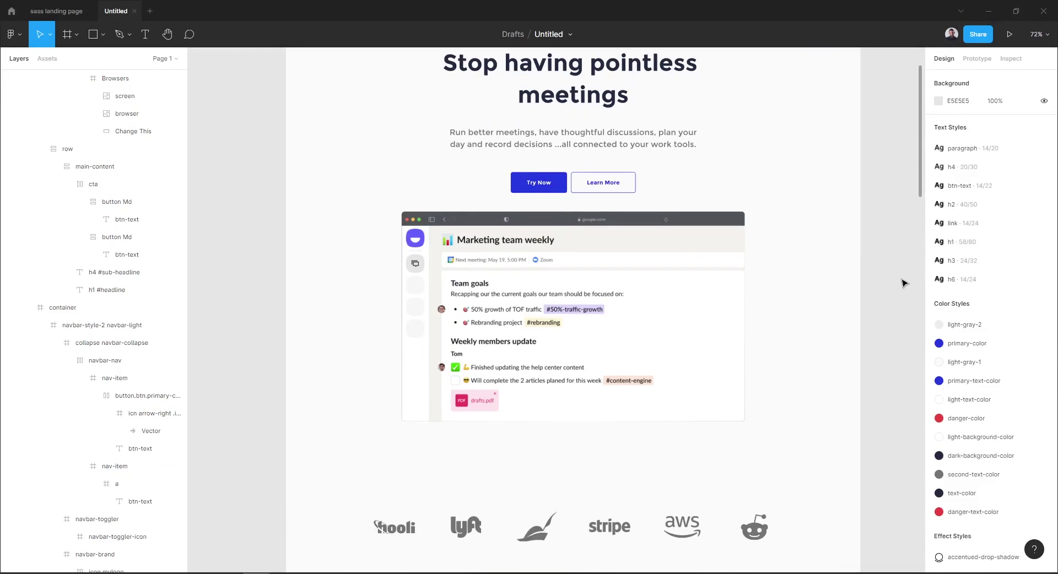
pyautogui.scroll(-2, 904, 283)
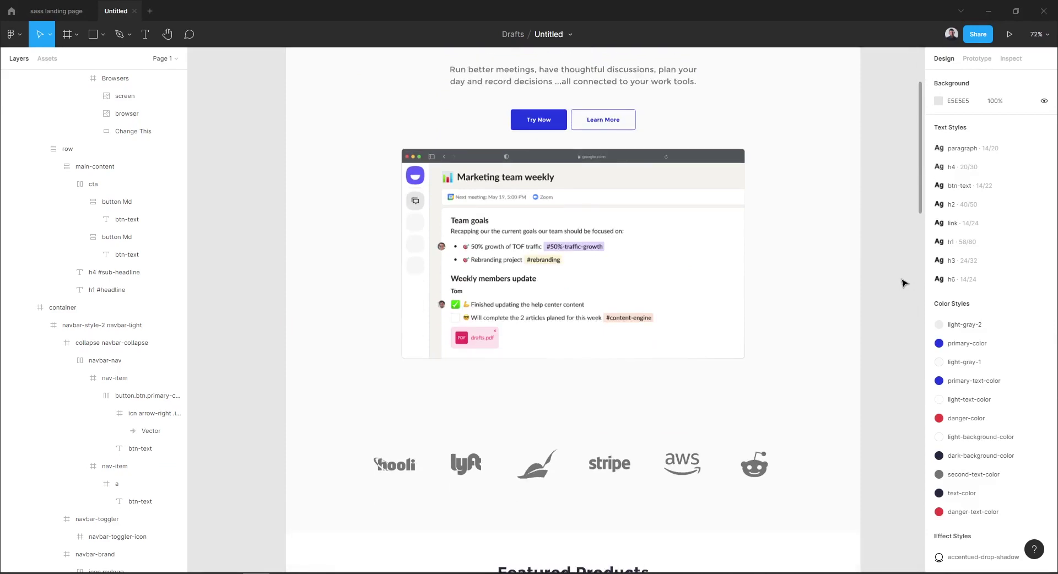
pyautogui.scroll(-8, 903, 283)
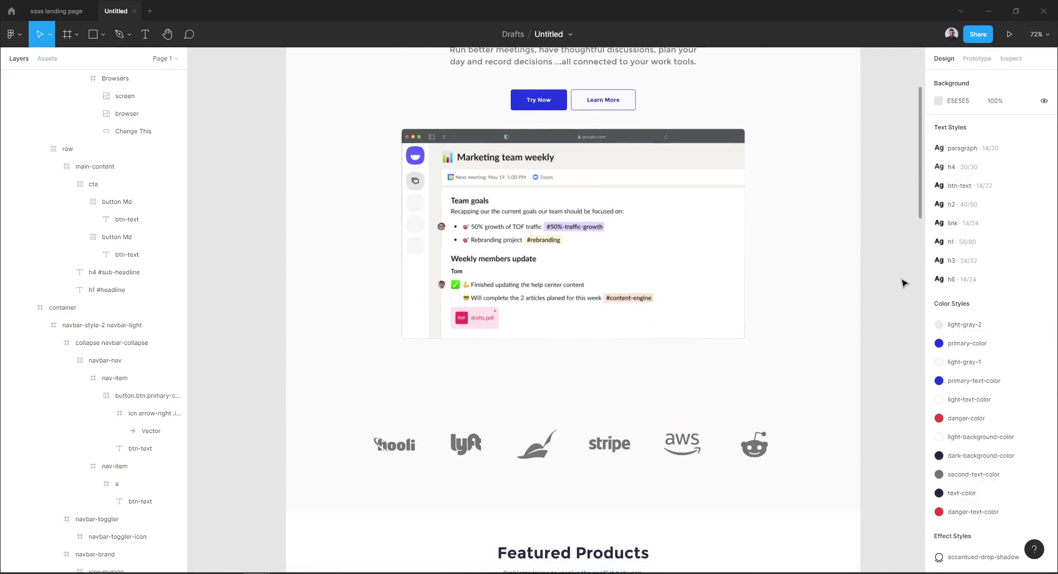
pyautogui.scroll(-6, 902, 283)
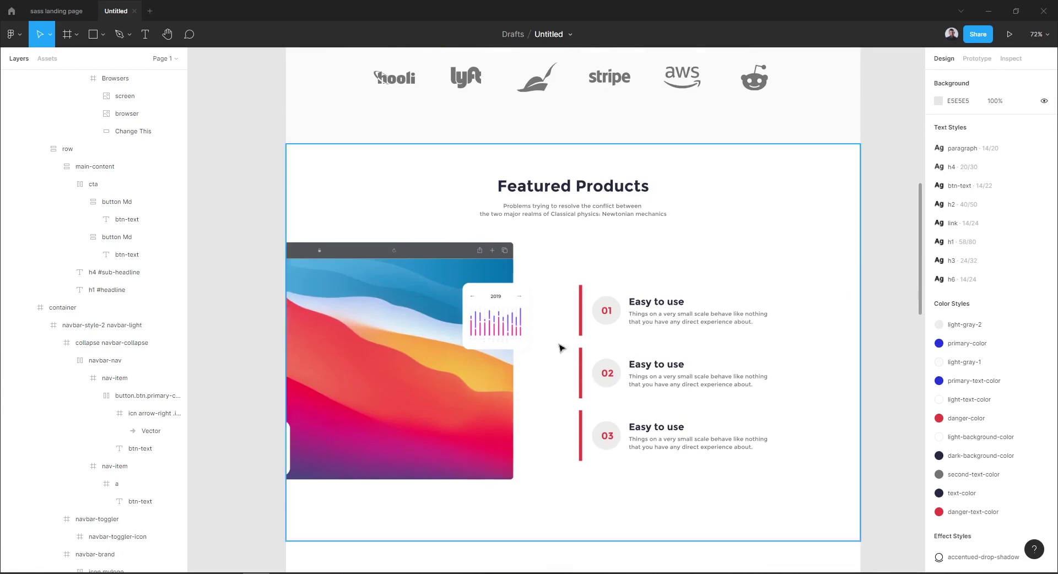
pyautogui.click(496, 347)
pyautogui.click(938, 300)
pyautogui.hotkey('ctrl', 'v')
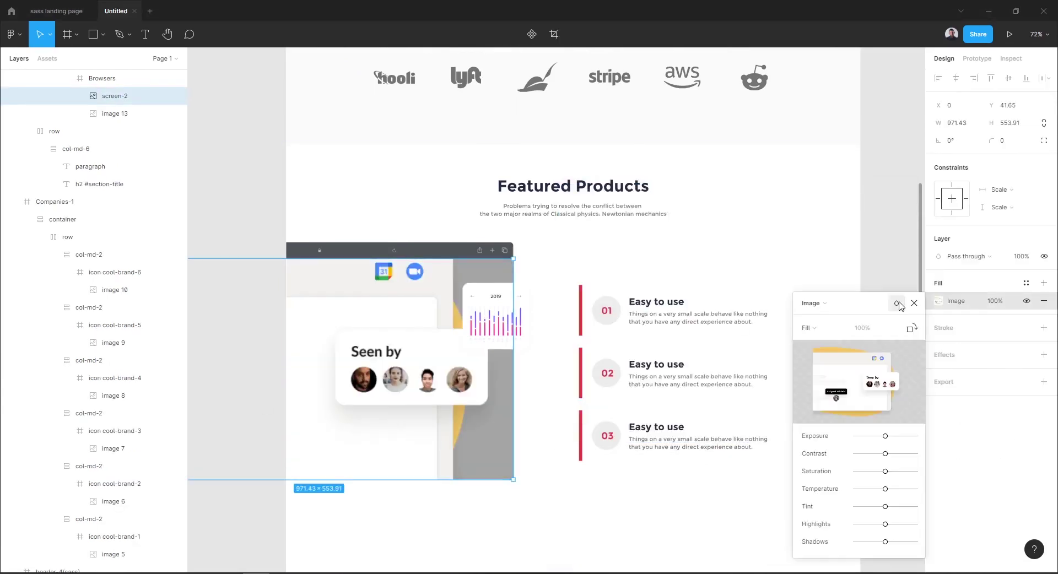
pyautogui.hotkey('ctrl', 'z')
pyautogui.hotkey('ctrl', 'v')
pyautogui.moveTo(724, 353); pyautogui.dragTo(295, 298)
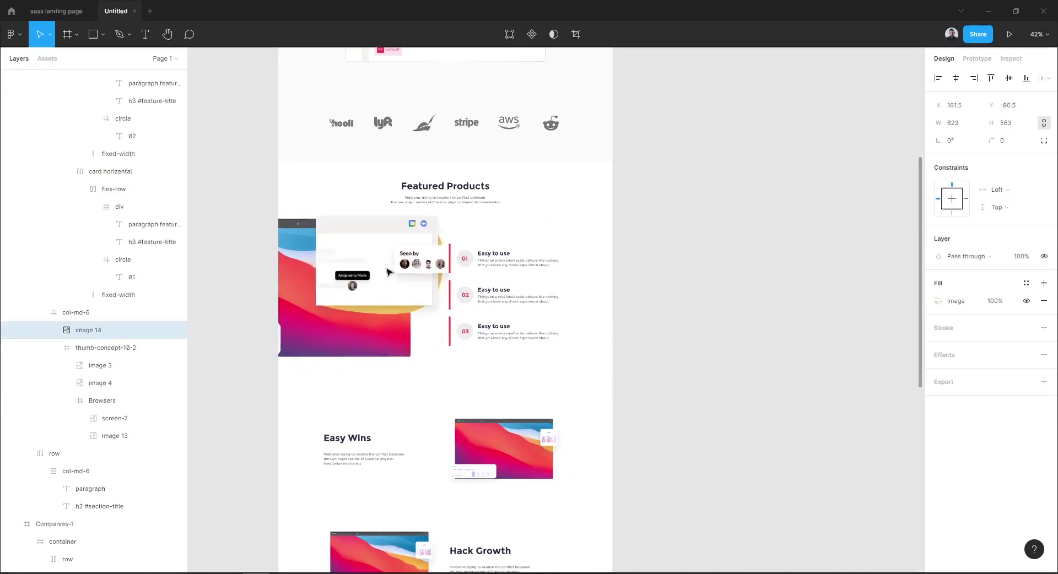
pyautogui.moveTo(109, 407); pyautogui.dragTo(98, 355)
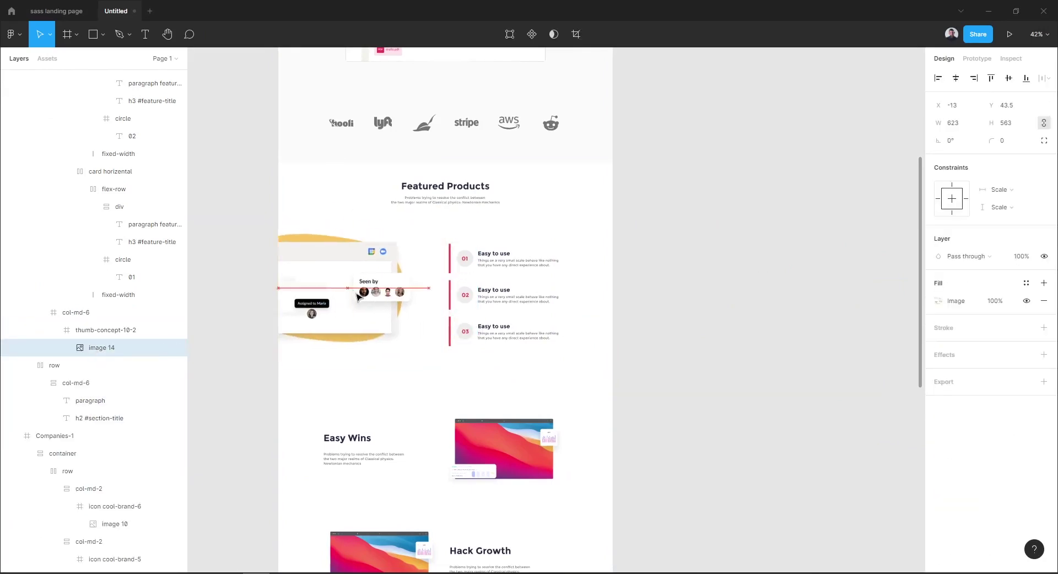
# Put the next app screenshot into the Easy Wins mockup and delete the old Browsers layers
pyautogui.scroll(-2, 689, 353)
pyautogui.hotkey('ctrl', 'v')
pyautogui.moveTo(723, 282); pyautogui.dragTo(505, 357)
pyautogui.moveTo(123, 329); pyautogui.dragTo(122, 270)
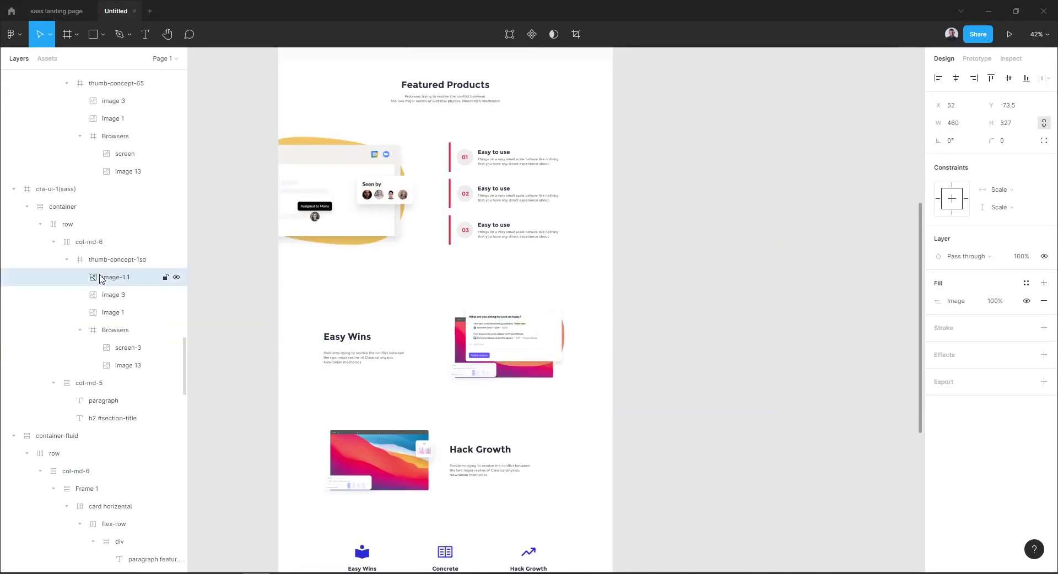
pyautogui.press('Delete')
pyautogui.press('Delete')
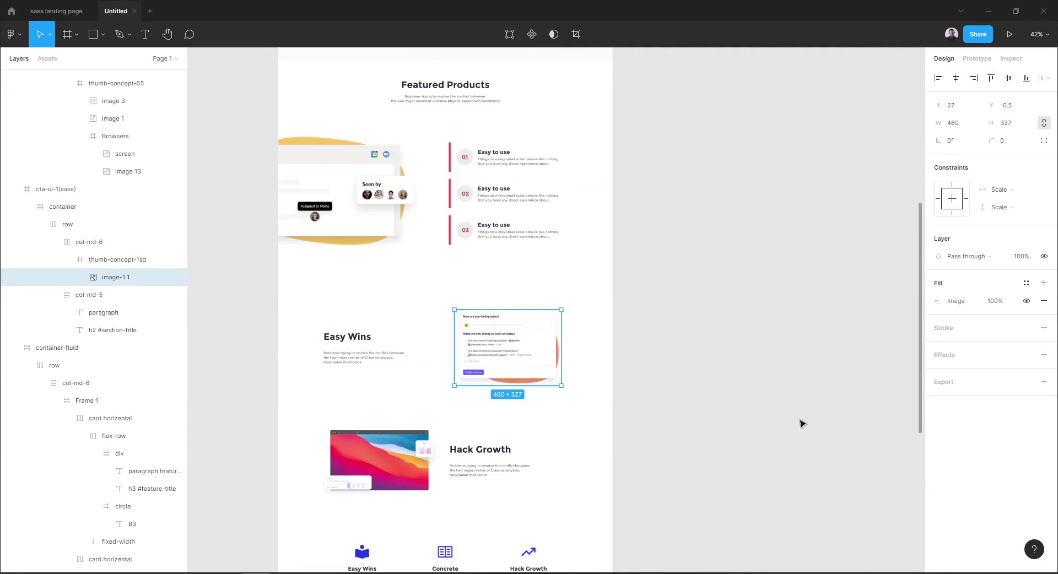
# Paste the screenshot into the Hack Growth mockup and delete the stray pasted copy
pyautogui.scroll(-3, 800, 422)
pyautogui.hotkey('ctrl', 'v')
pyautogui.click(88, 201)
pyautogui.hotkey('ctrl', 'v')
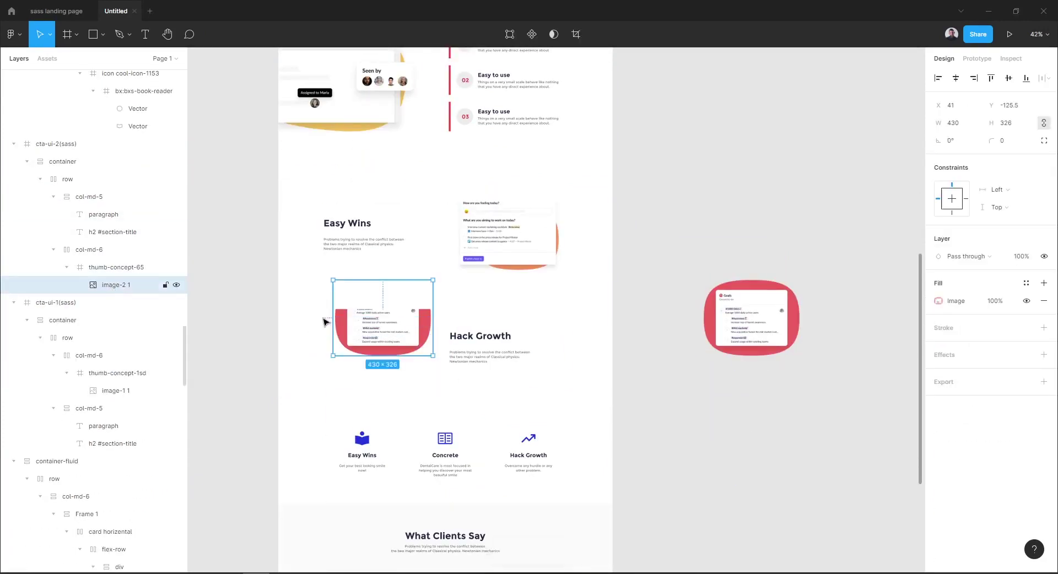
pyautogui.click(732, 406)
pyautogui.scroll(-5, 732, 406)
pyautogui.scroll(4, 769, 308)
pyautogui.click(768, 295)
pyautogui.press('Delete')
pyautogui.scroll(3, 674, 392)
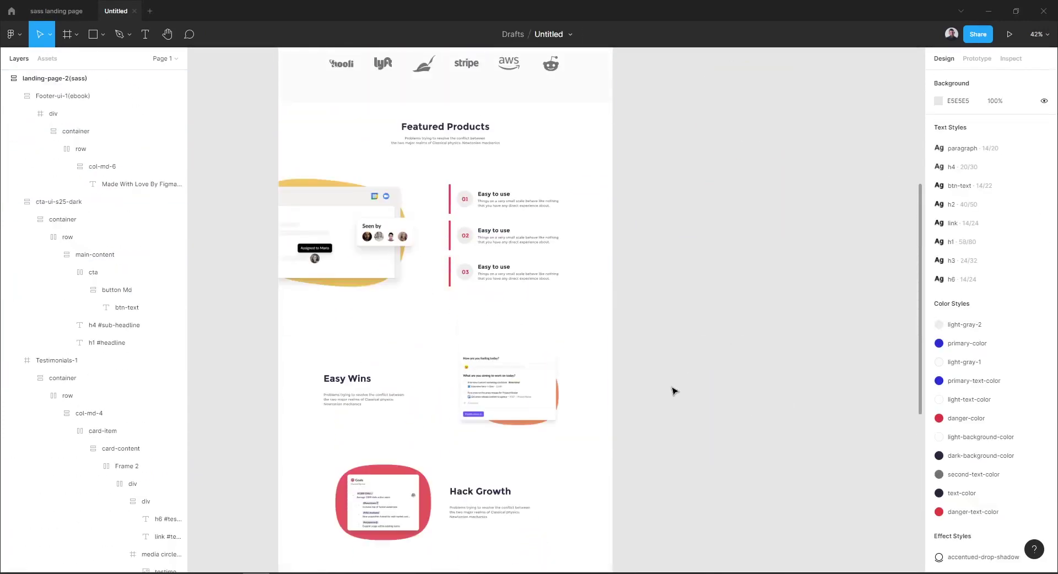
pyautogui.doubleClick(445, 126)
pyautogui.write('Transform your meetings')
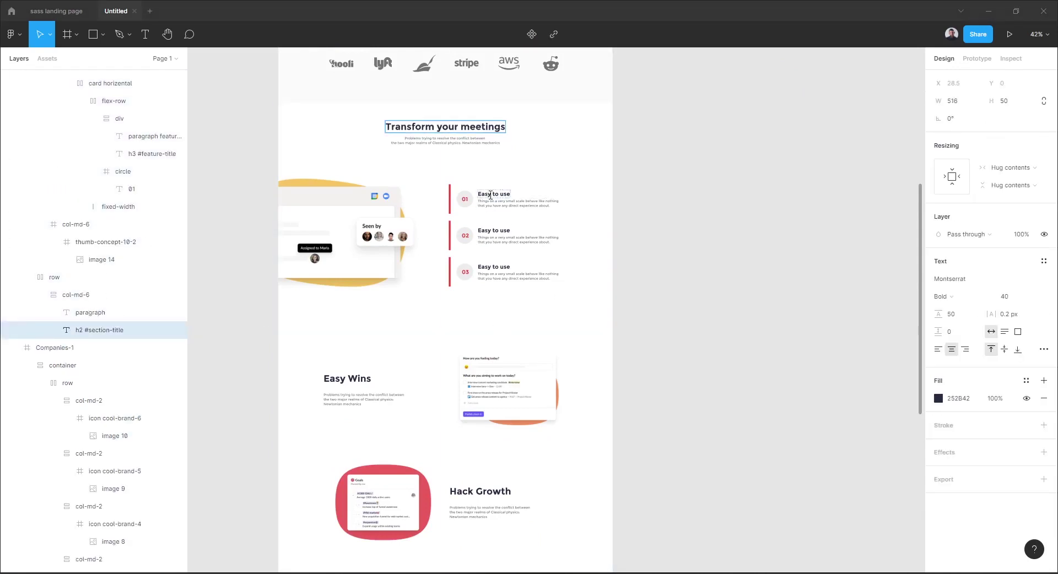
pyautogui.doubleClick(493, 194)
pyautogui.write('Overview of team activity')
pyautogui.doubleClick(494, 231)
pyautogui.write('Tasks & status updates')
pyautogui.doubleClick(494, 267)
pyautogui.write('Asynchronous discussions')
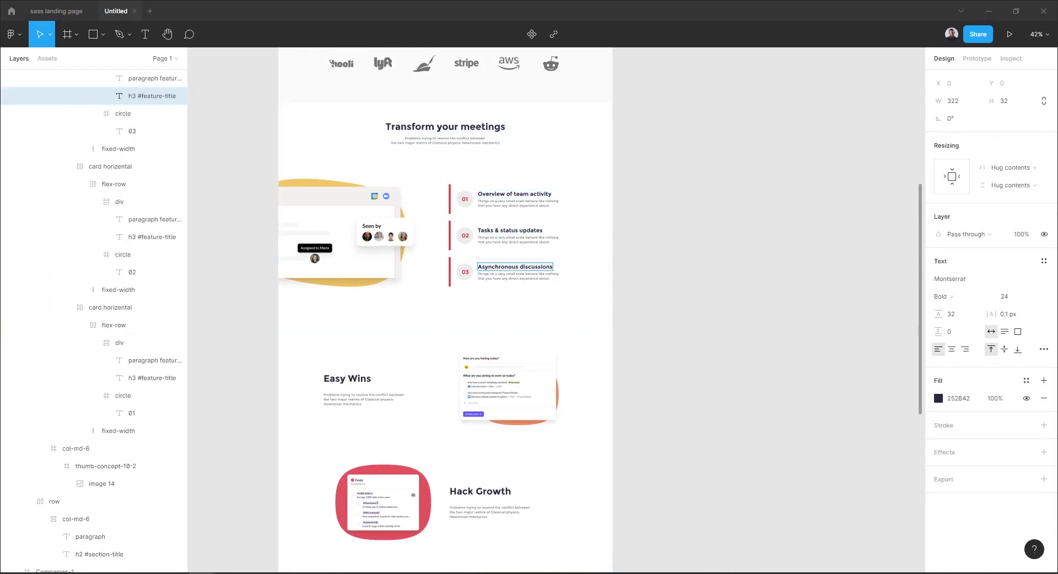
pyautogui.doubleClick(350, 379)
pyautogui.write('Discuss without the meeting')
pyautogui.doubleClick(480, 491)
pyautogui.write('Do power more productive meetings')
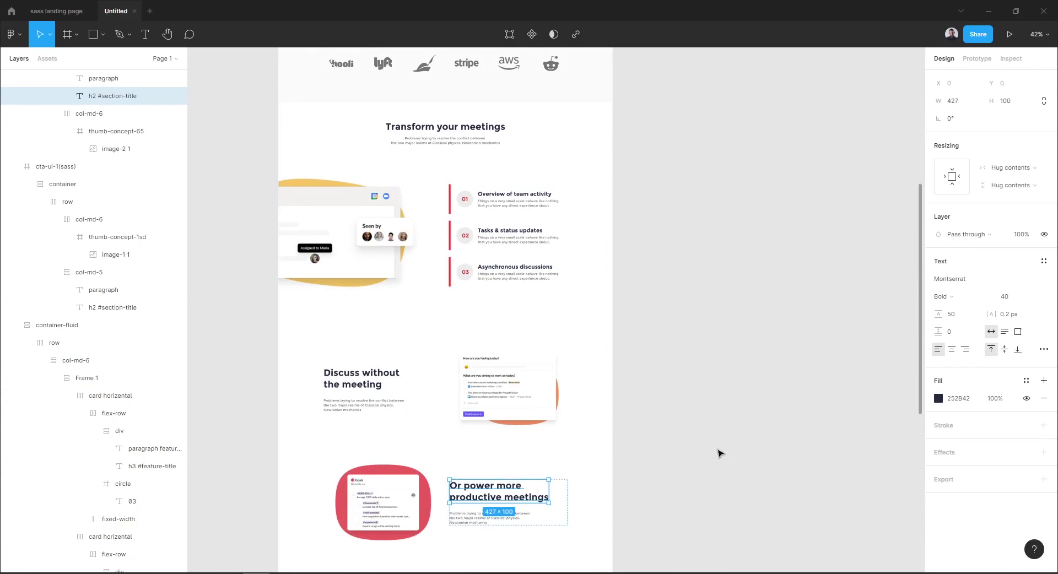
pyautogui.click(721, 449)
pyautogui.scroll(3, 716, 385)
pyautogui.scroll(3, 328, 231)
pyautogui.scroll(3, 328, 231)
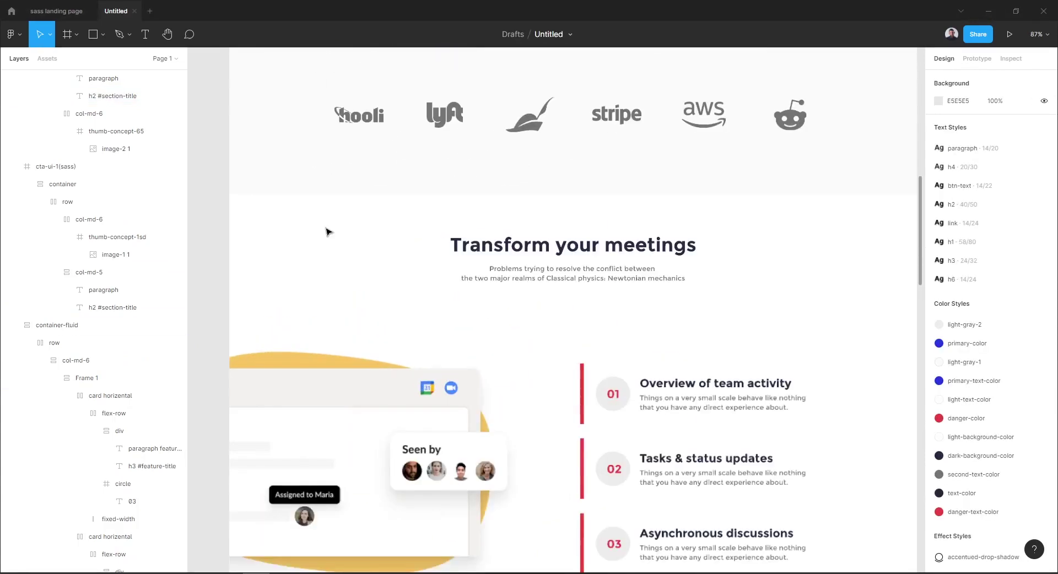
pyautogui.scroll(-2, 337, 236)
pyautogui.scroll(5, 337, 236)
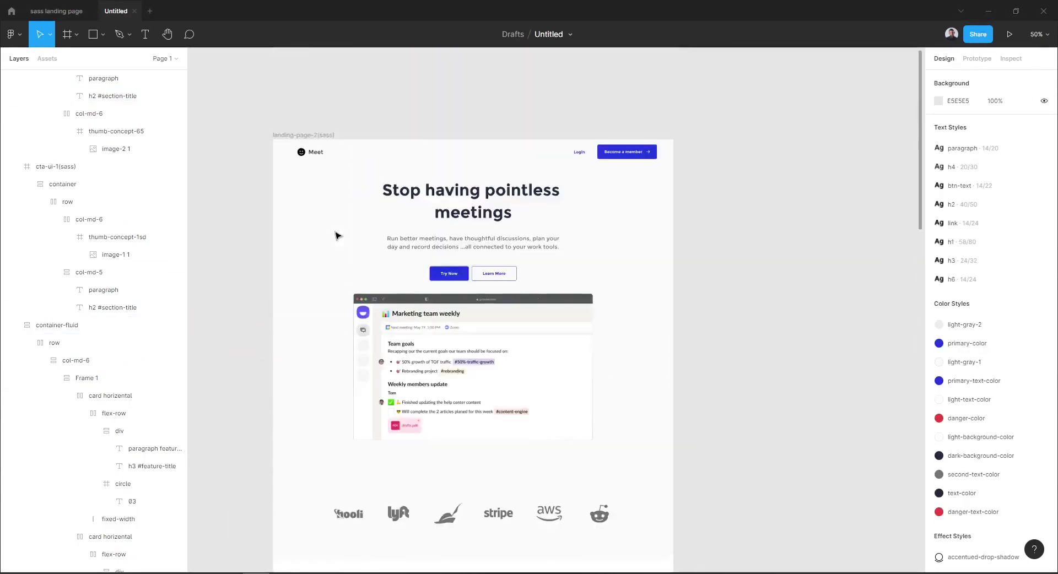
pyautogui.scroll(-10, 338, 236)
pyautogui.scroll(-5, 338, 235)
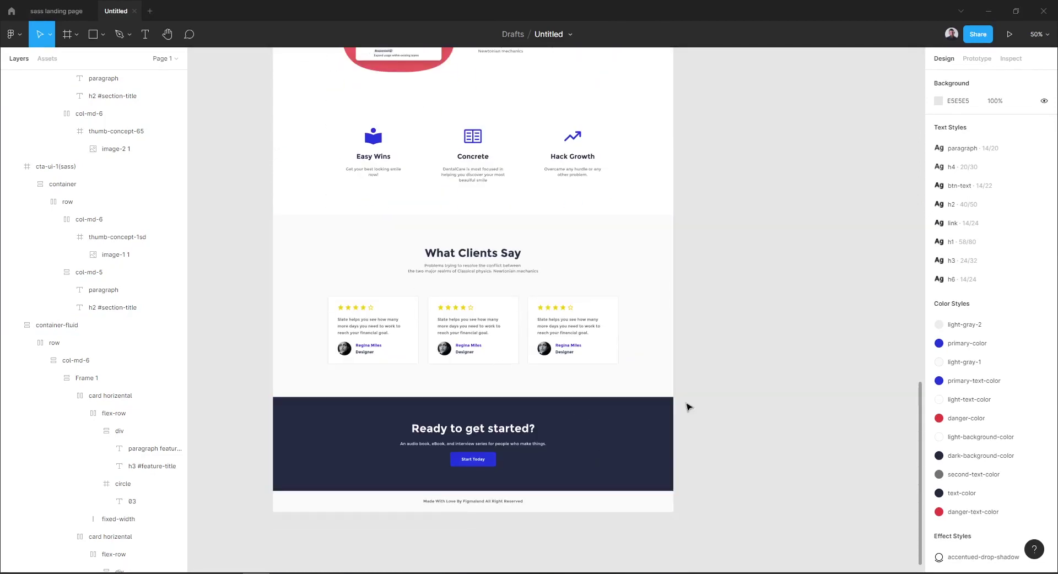
pyautogui.scroll(1, 689, 407)
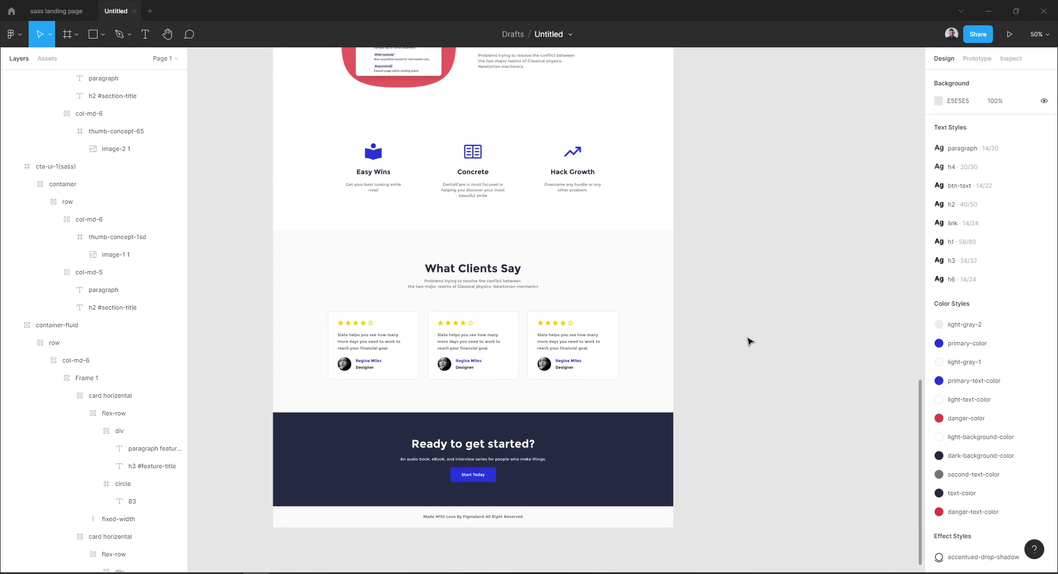
# Generate a faq section from Theme Composer's UI Library onto the canvas
pyautogui.rightClick(755, 237)
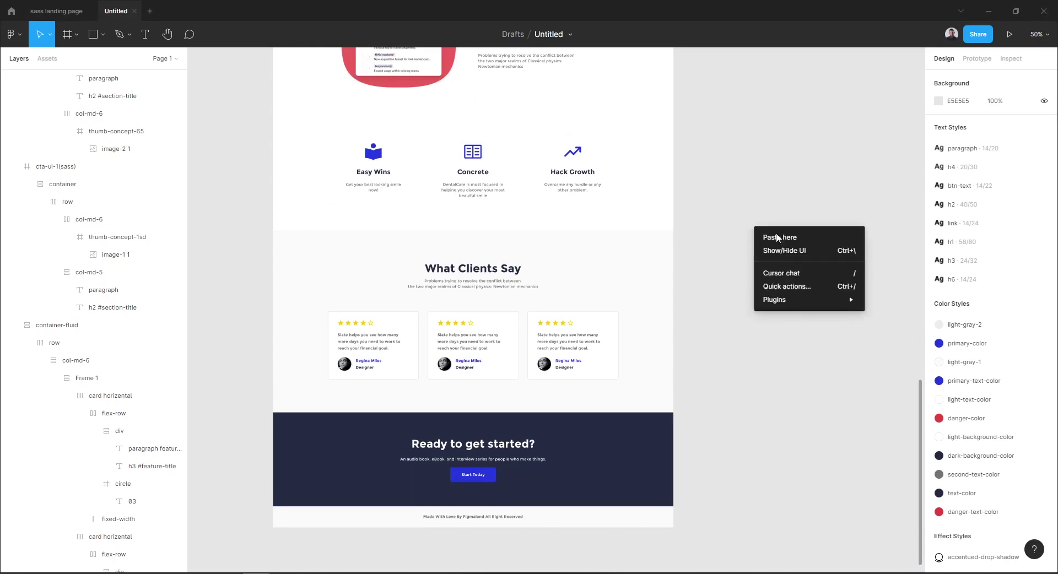
pyautogui.moveTo(766, 306)
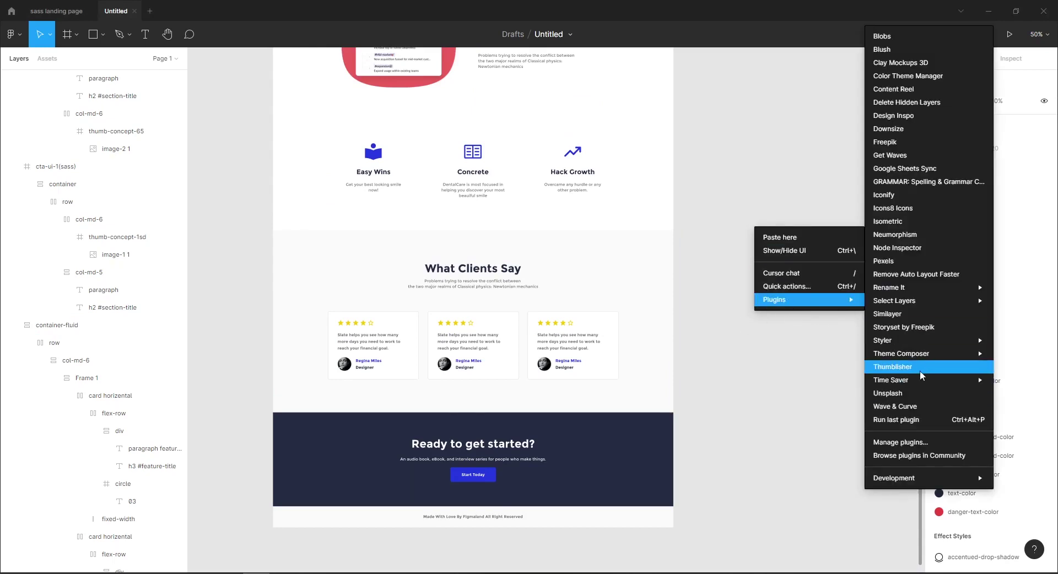
pyautogui.moveTo(925, 355)
pyautogui.click(832, 353)
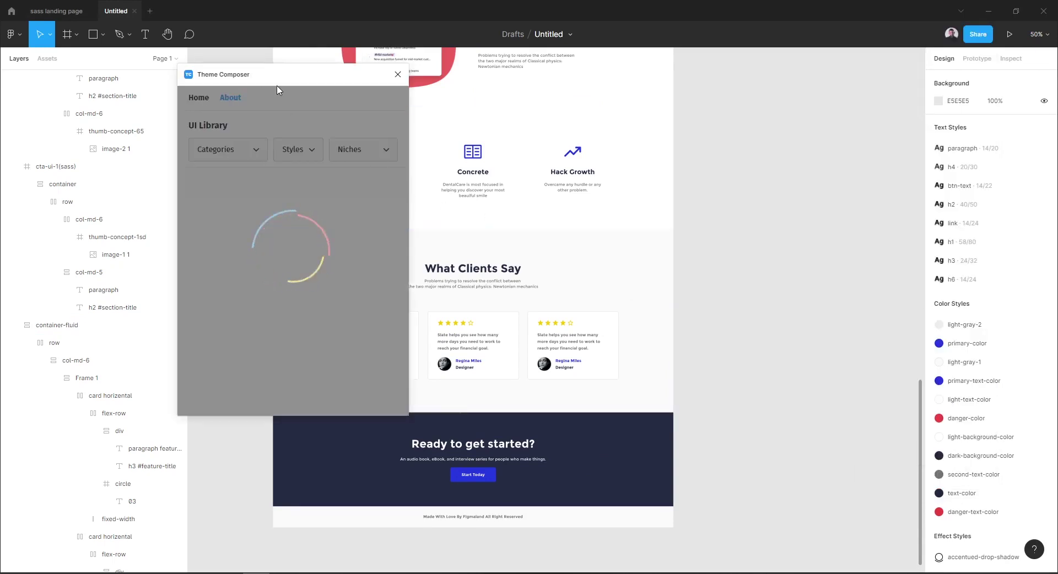
pyautogui.moveTo(294, 75); pyautogui.dragTo(762, 100)
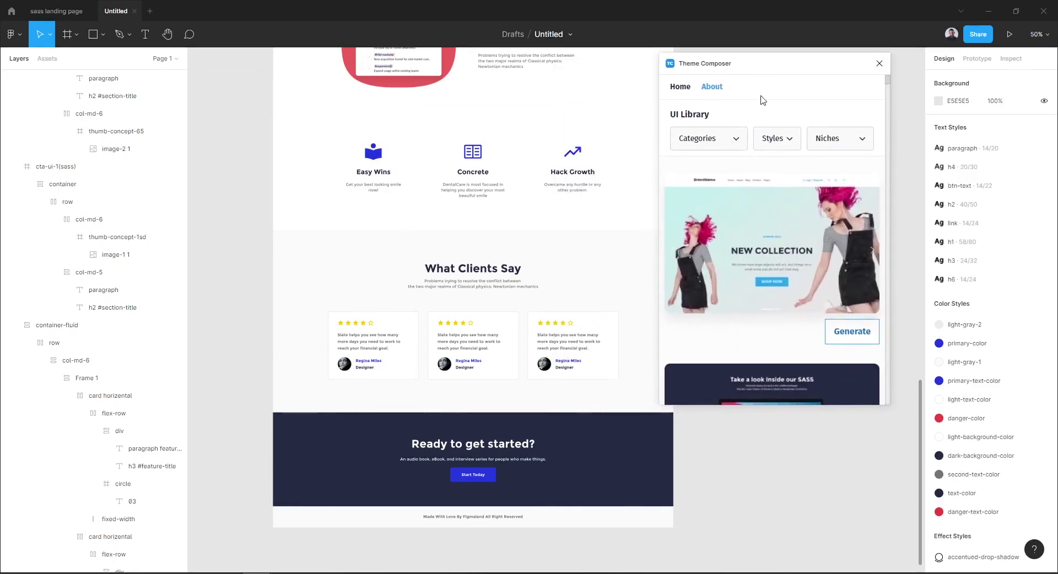
pyautogui.click(712, 144)
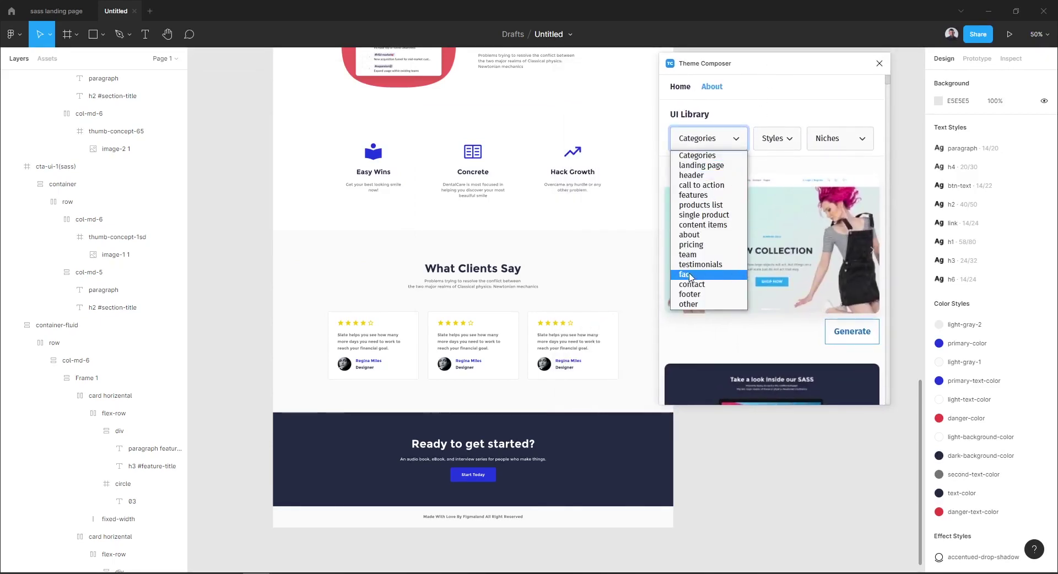
pyautogui.click(690, 275)
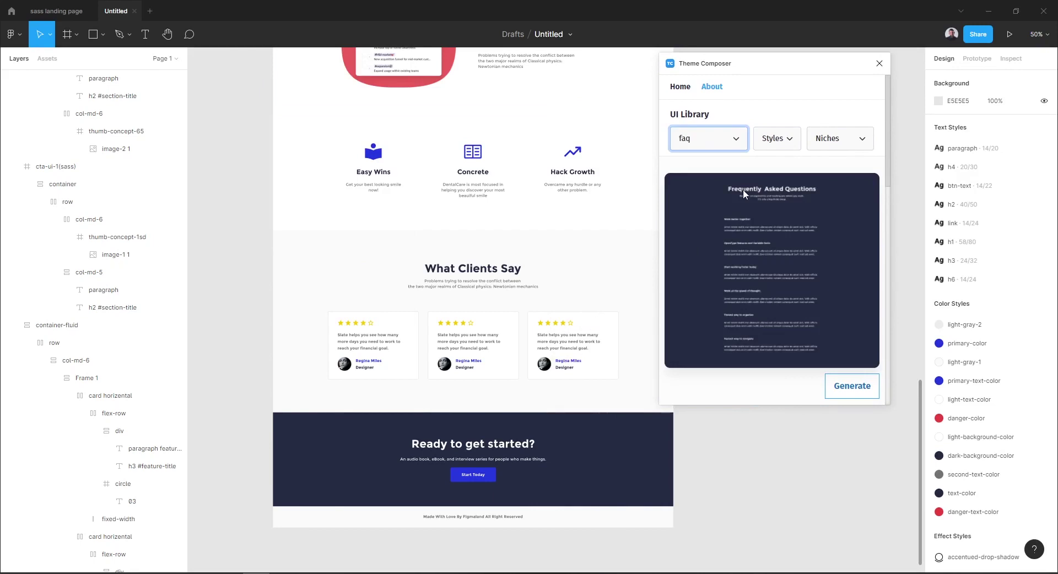
pyautogui.scroll(-4, 744, 248)
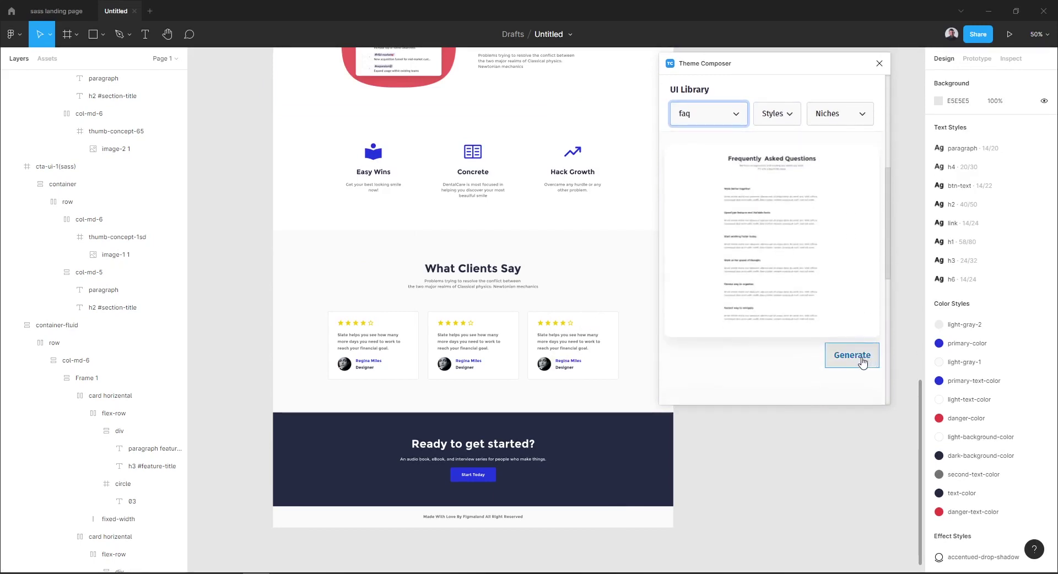
pyautogui.click(862, 358)
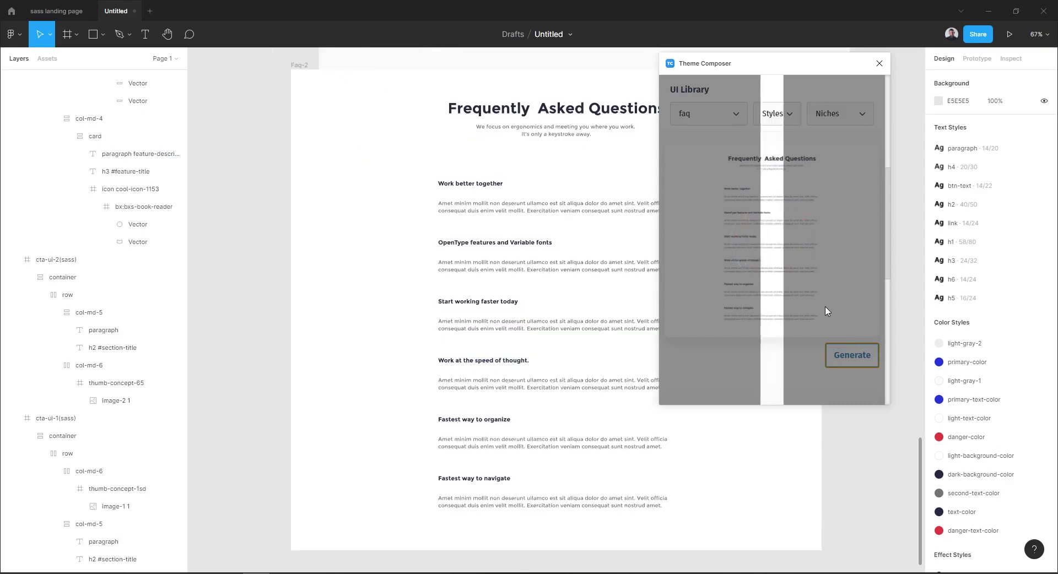
pyautogui.click(879, 64)
# Move the Faq-2 frame directly below the Ready to get started banner
pyautogui.click(551, 97)
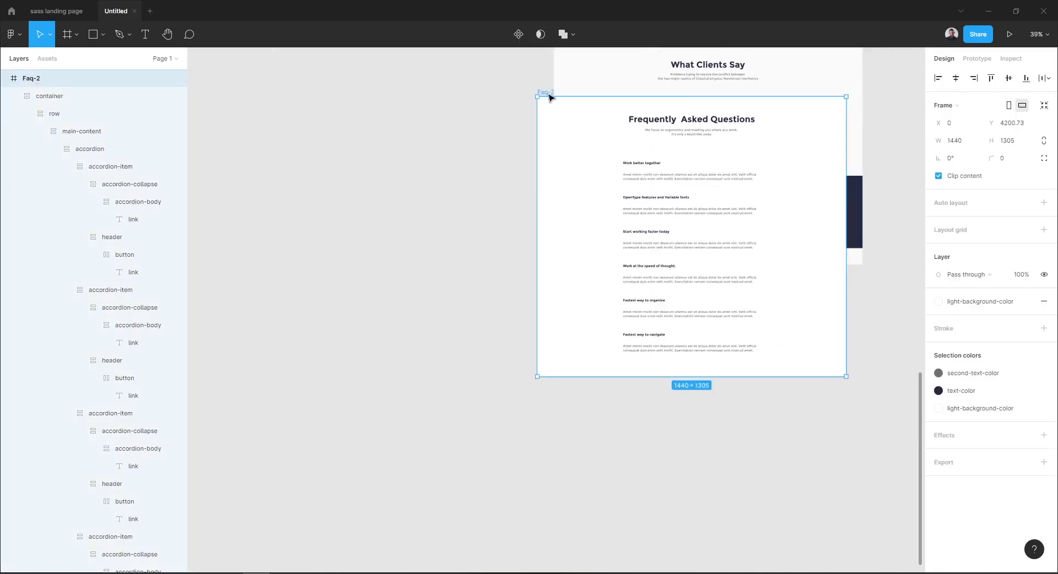
pyautogui.moveTo(551, 97); pyautogui.dragTo(583, 220)
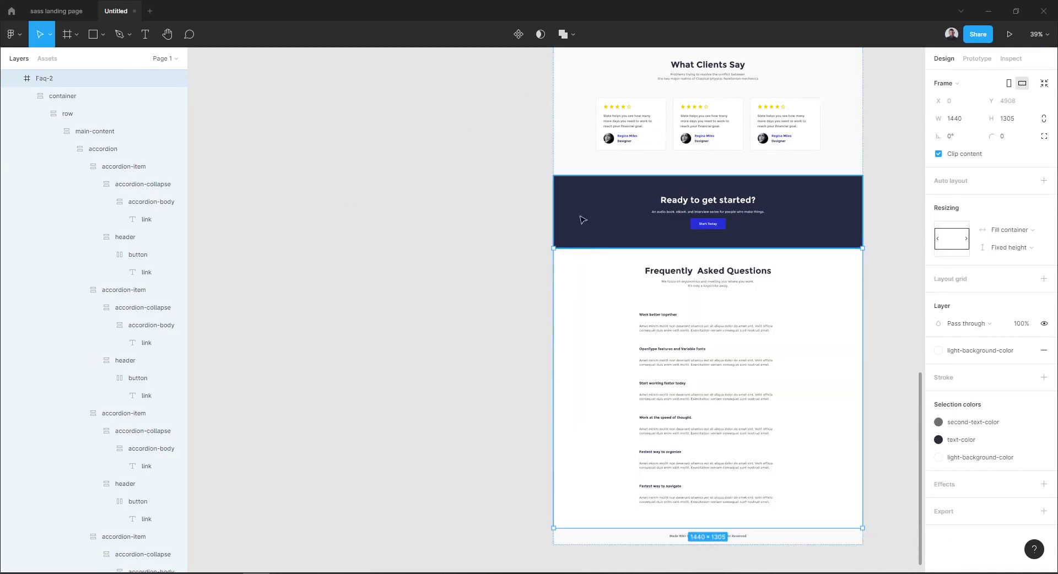
pyautogui.click(484, 289)
pyautogui.hscroll(3, 305, 227)
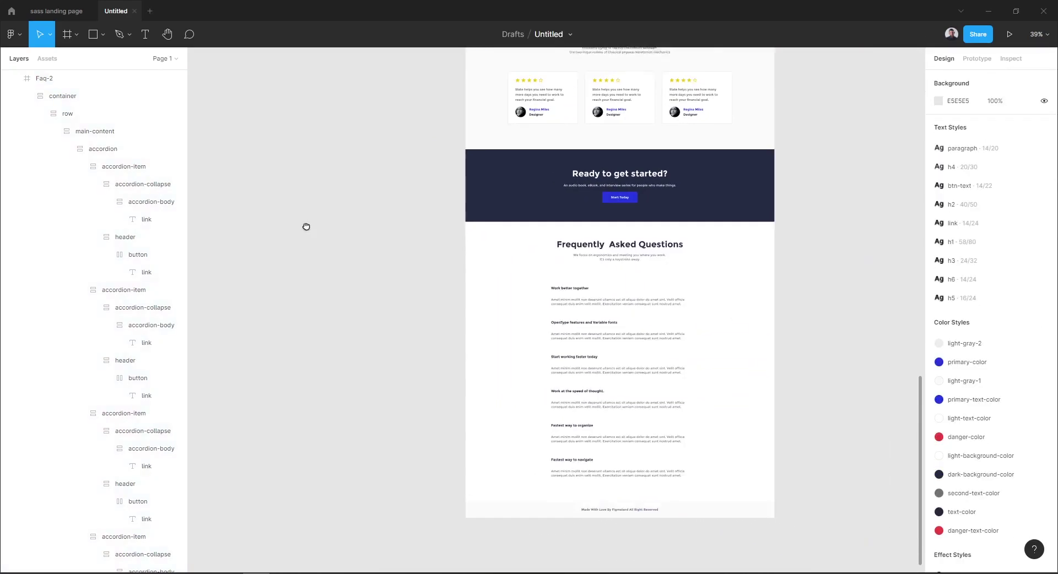
pyautogui.scroll(-2, 378, 269)
pyautogui.scroll(15, 560, 357)
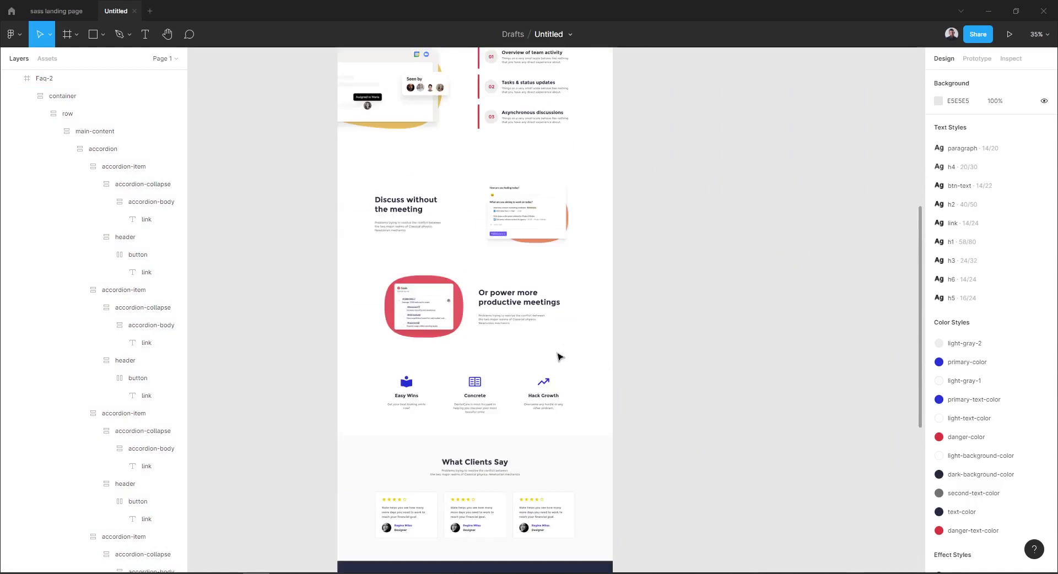
pyautogui.scroll(5, 368, 101)
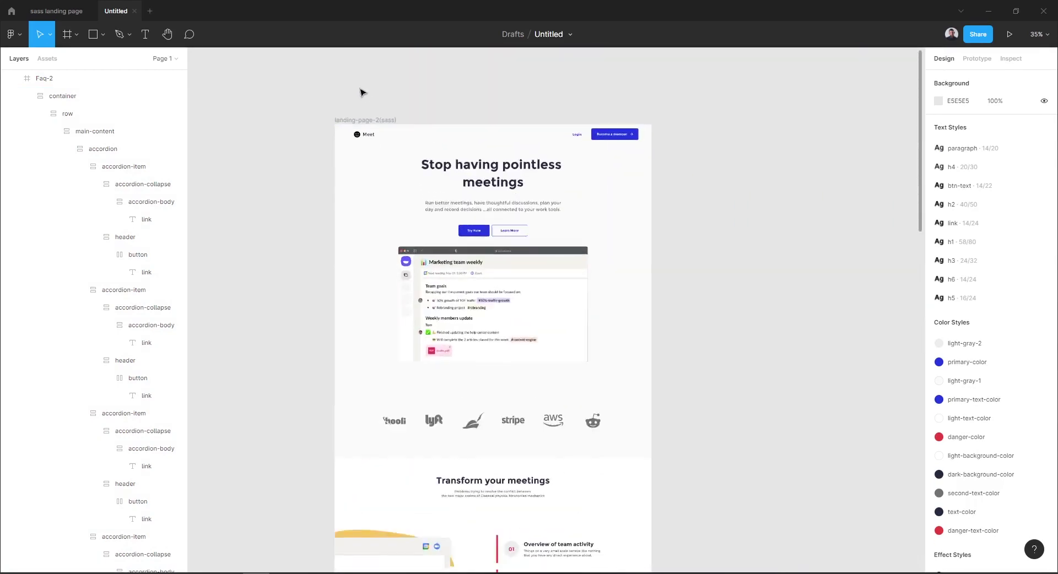
pyautogui.moveTo(313, 77); pyautogui.dragTo(307, 49)
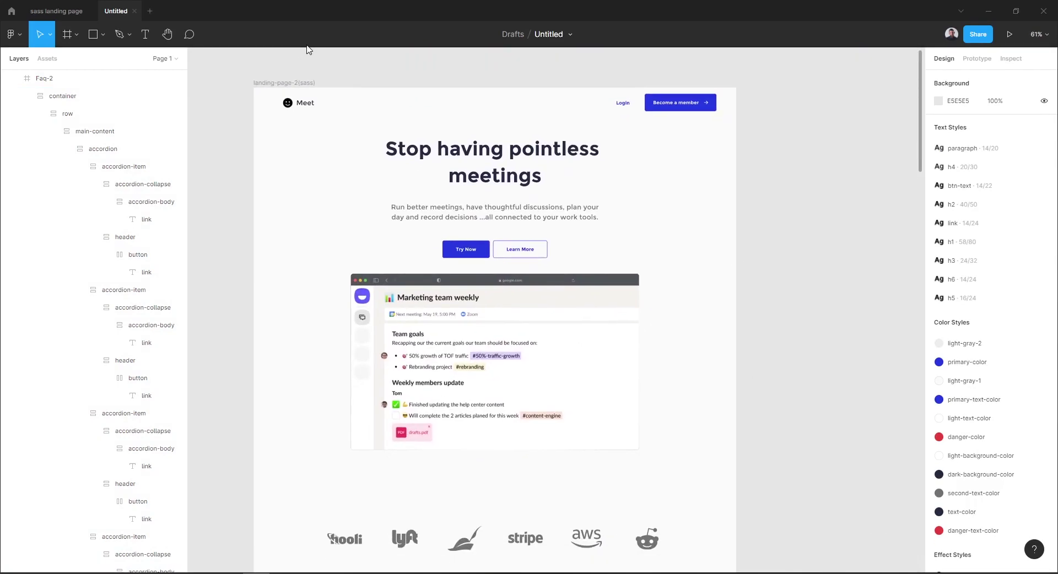
# Generate HTML for the landing-page-2(sass) frame with Theme Composer's Html Previewer
pyautogui.click(285, 83)
pyautogui.rightClick(423, 82)
pyautogui.moveTo(481, 154)
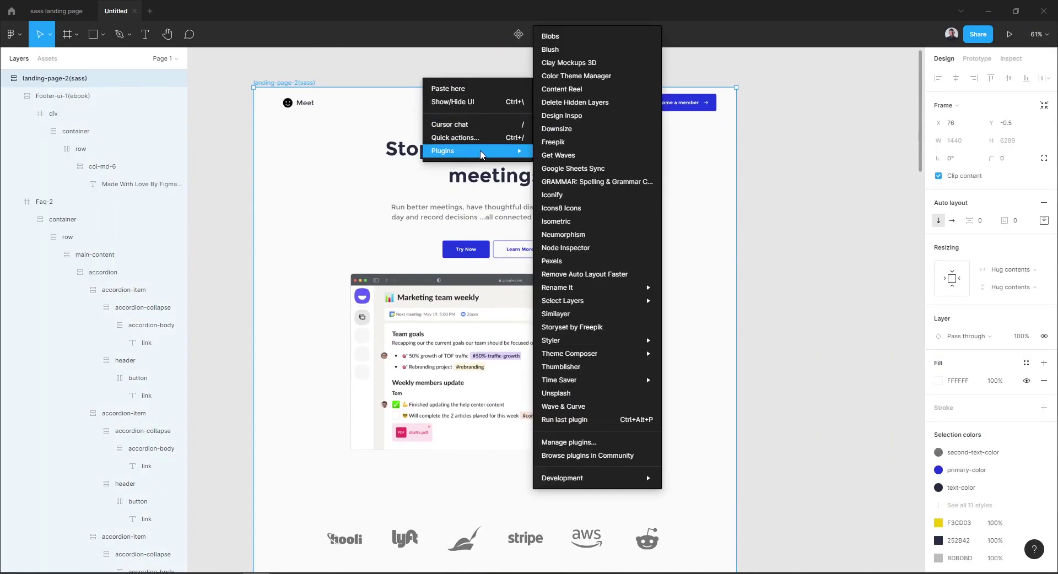
pyautogui.moveTo(639, 355)
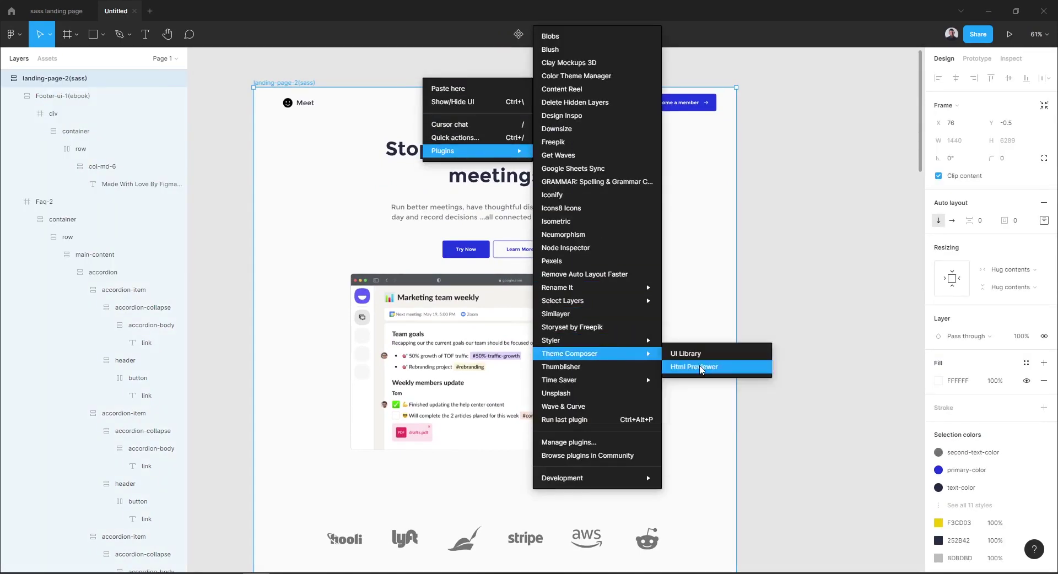
pyautogui.click(701, 367)
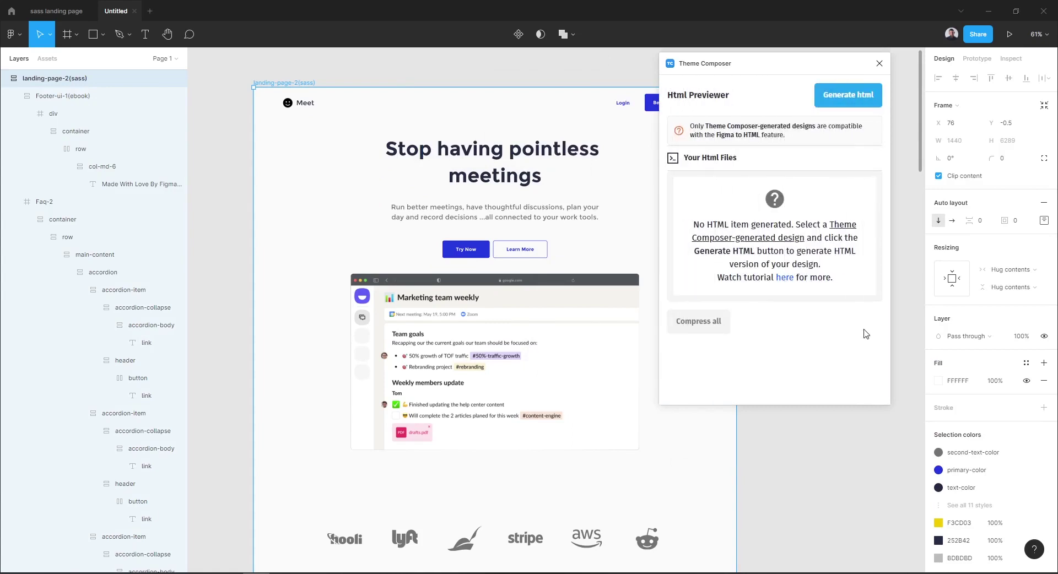
pyautogui.click(856, 104)
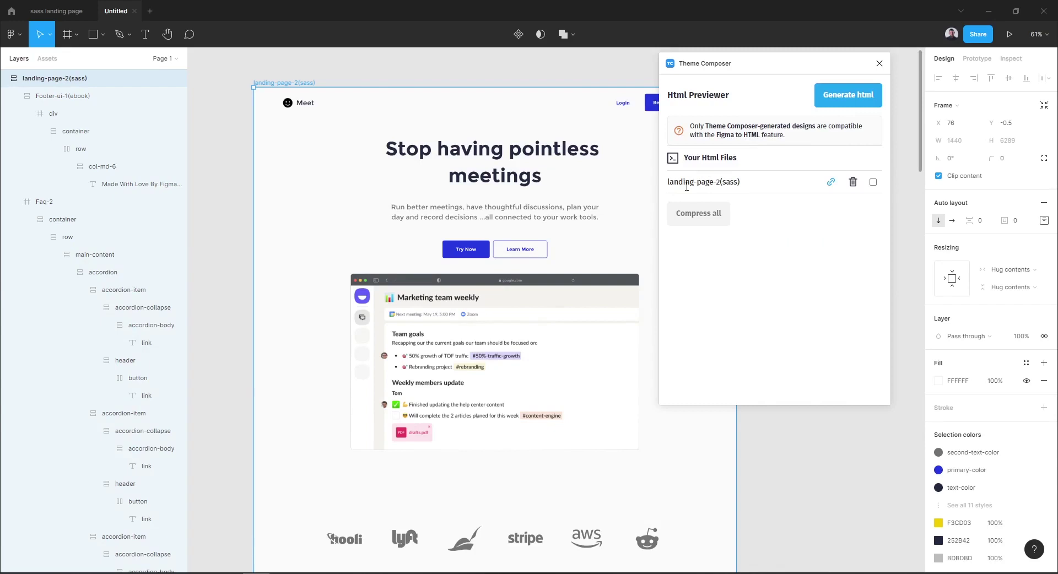
# Copy the HTML file's Preview URL and switch to the Firefox window
pyautogui.click(830, 184)
pyautogui.click(749, 265)
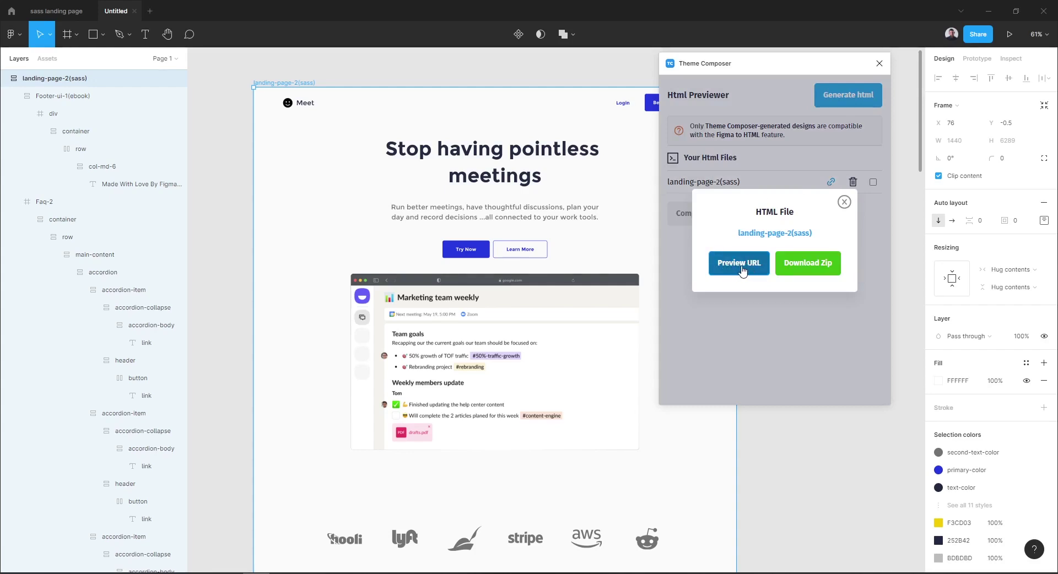
pyautogui.click(741, 267)
pyautogui.moveTo(243, 565)
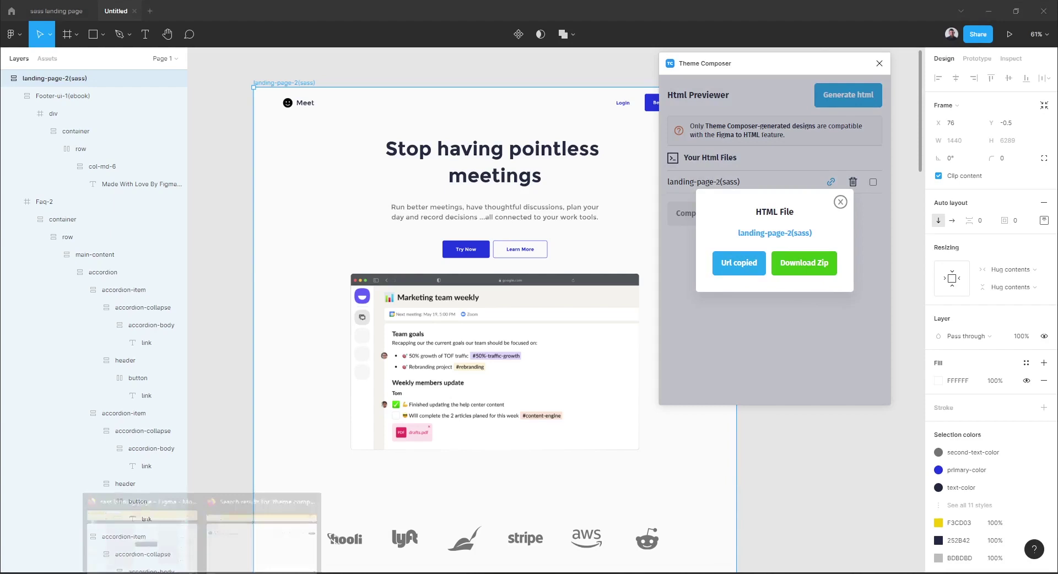
pyautogui.click(253, 545)
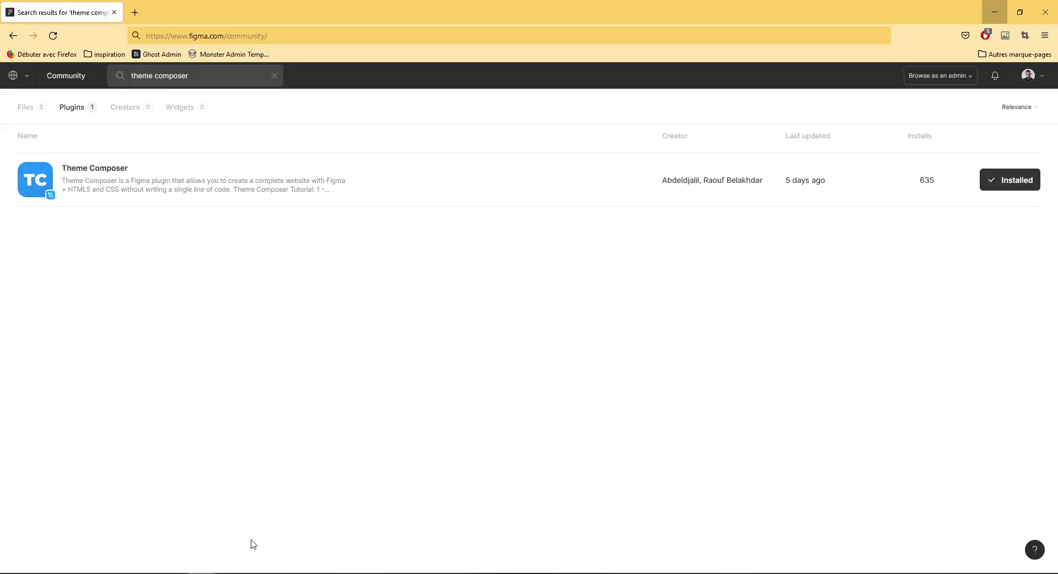
# Load the copied preview link in a new Firefox tab and scroll through the page
pyautogui.click(134, 12)
pyautogui.write('https://www.figmaland.com/plugin-preview/themes/b889aeb05e9ed0e7b9fa3c7fe042f30f68ebe171/landing-page-2-sass/public/index.html')
pyautogui.click(243, 60)
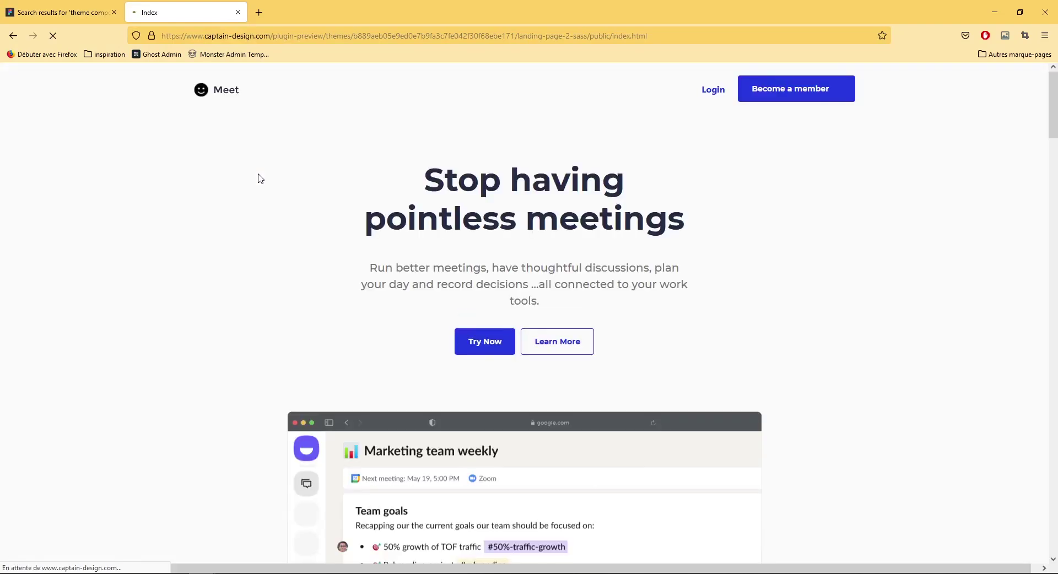
pyautogui.moveTo(1056, 81); pyautogui.dragTo(1055, 95)
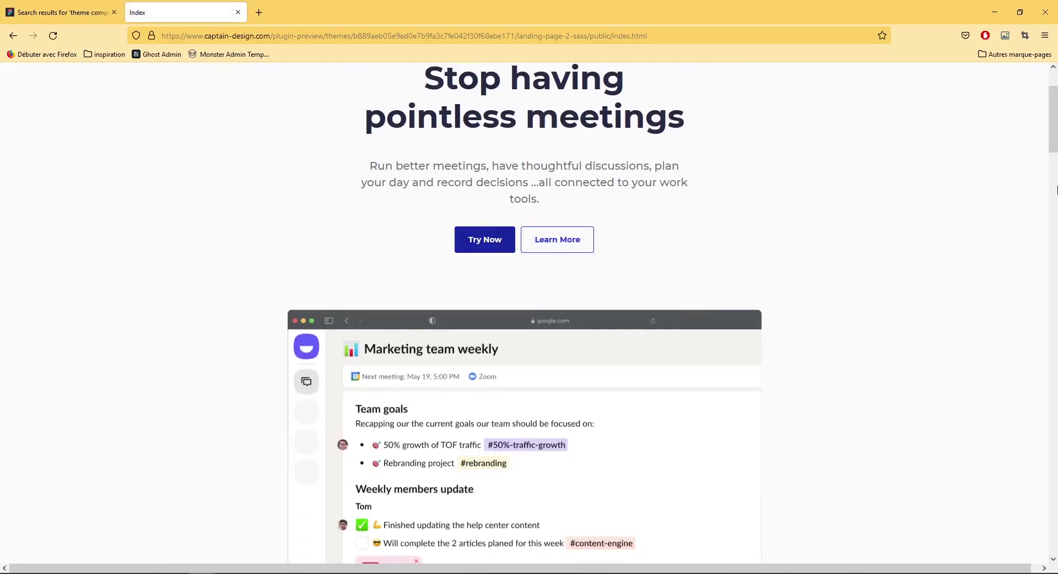
pyautogui.moveTo(1056, 132); pyautogui.dragTo(1055, 543)
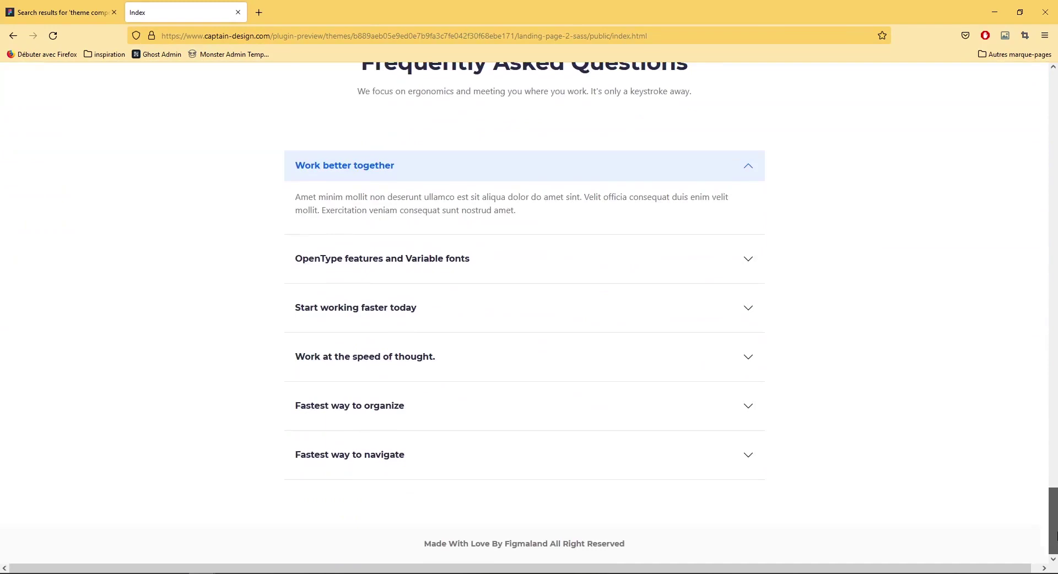
# Expand and collapse three FAQ answers to test the accordion
pyautogui.click(533, 279)
pyautogui.click(526, 276)
pyautogui.click(527, 311)
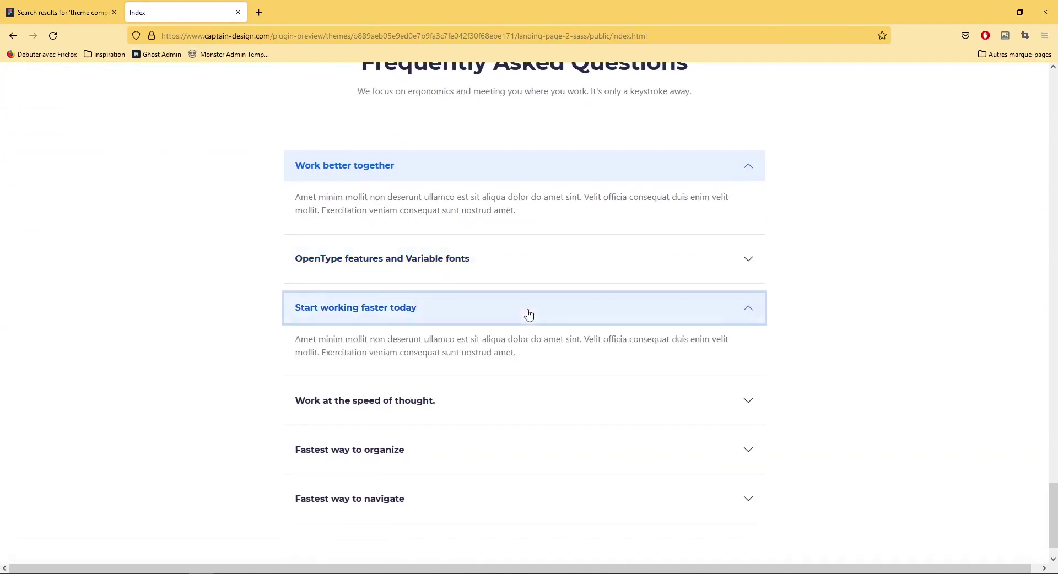
pyautogui.click(527, 312)
pyautogui.click(521, 366)
pyautogui.click(564, 348)
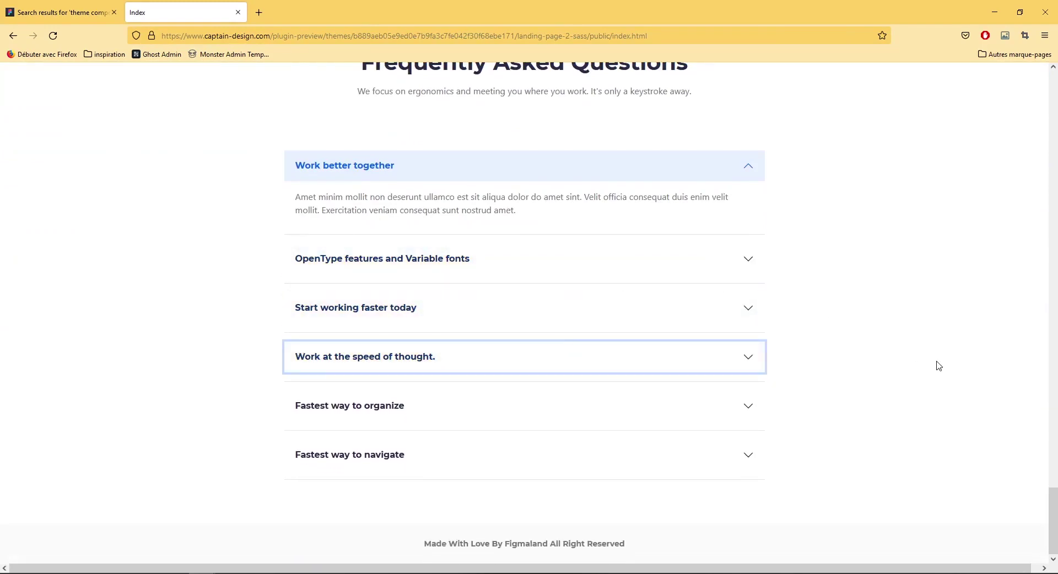
# Check the mobile layout and navigation menu via the inspector, then return to Figma
pyautogui.rightClick(886, 179)
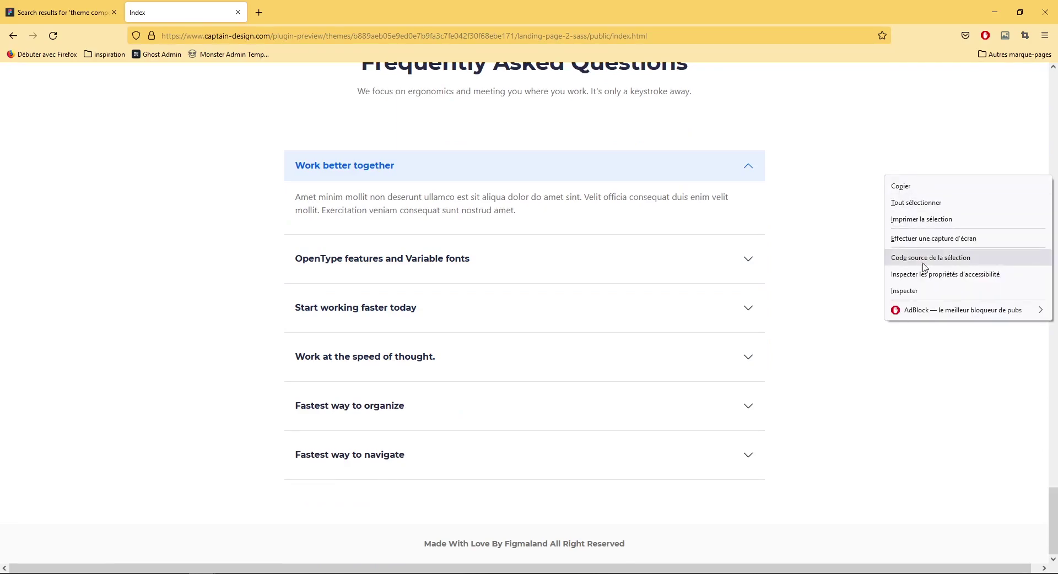
pyautogui.click(904, 288)
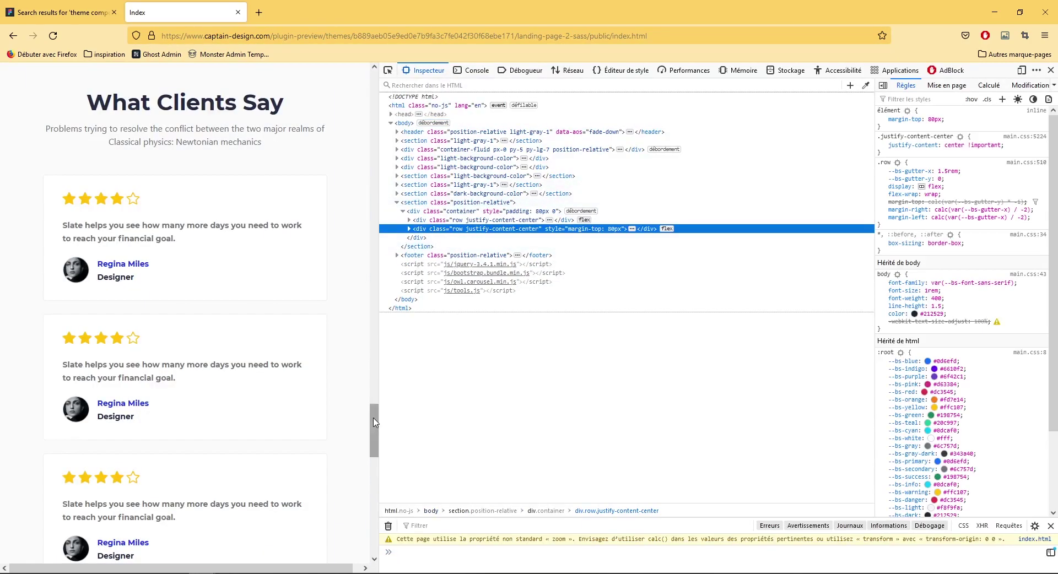
pyautogui.moveTo(374, 430); pyautogui.dragTo(778, 164)
pyautogui.click(365, 97)
pyautogui.click(365, 97)
pyautogui.scroll(-20, 590, 211)
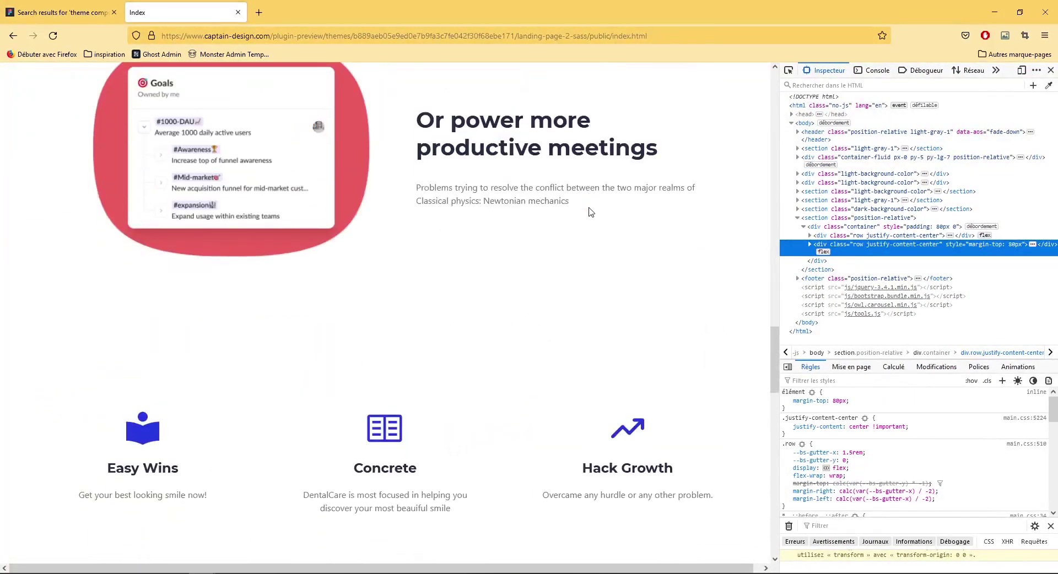
pyautogui.hotkey('alt', 'Tab')
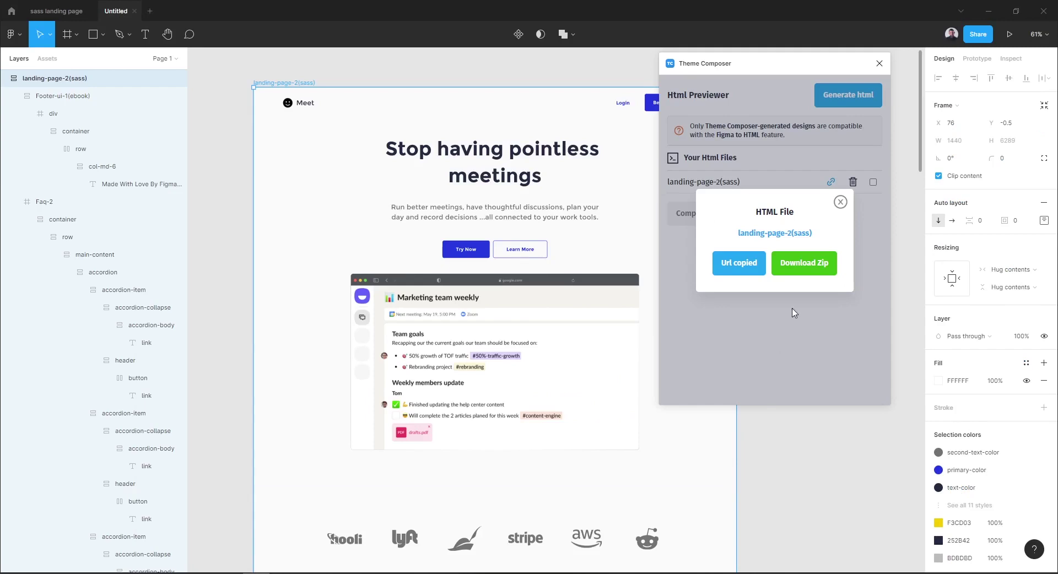
# Save the landing page zip to the Bureau desktop and minimize Figma and Firefox
pyautogui.click(817, 273)
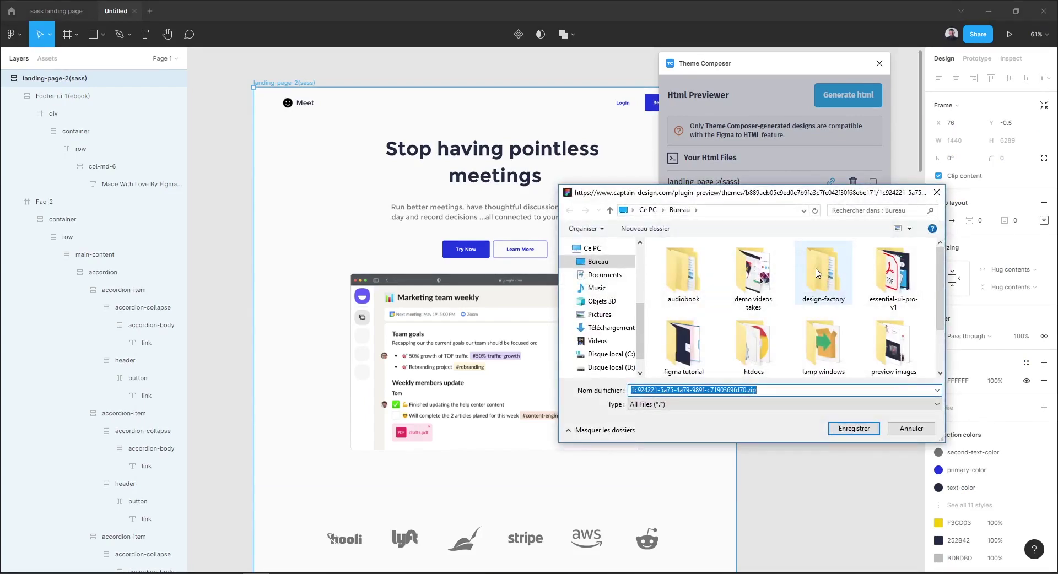
pyautogui.click(591, 264)
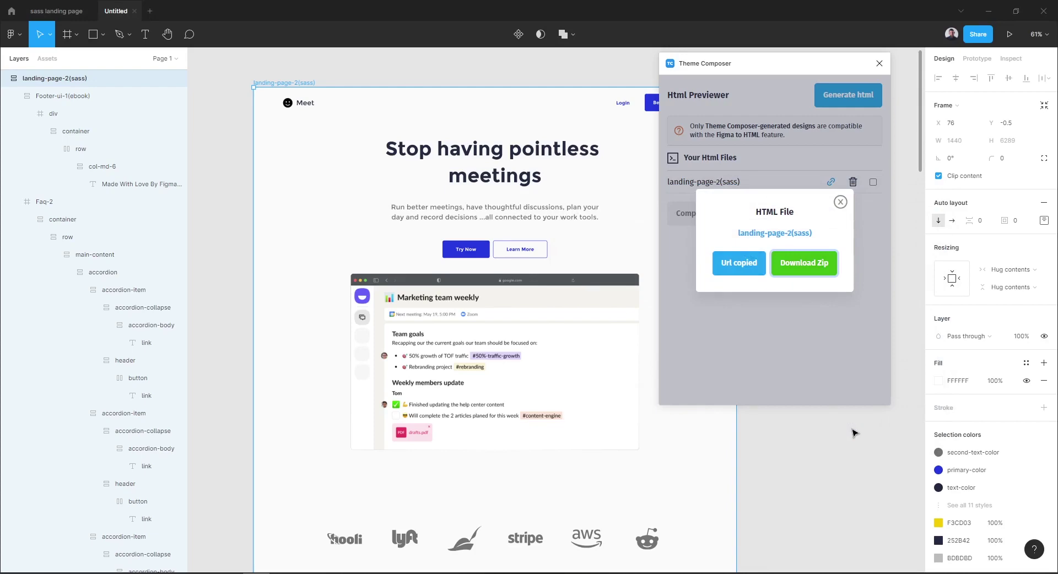
pyautogui.click(989, 10)
pyautogui.click(994, 11)
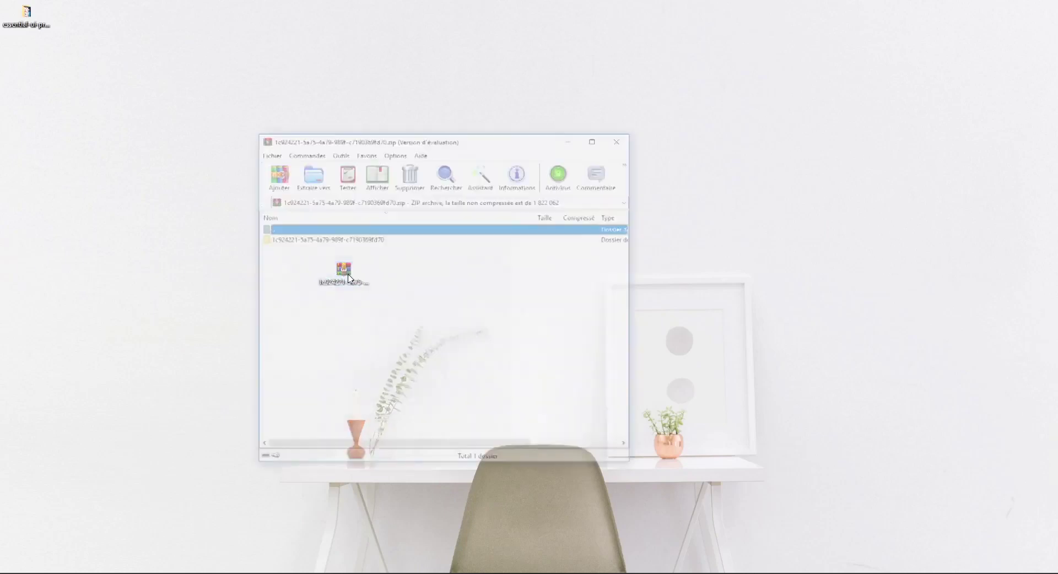
# Open the archive's landing-page-2-sass folder and its public folder
pyautogui.doubleClick(328, 240)
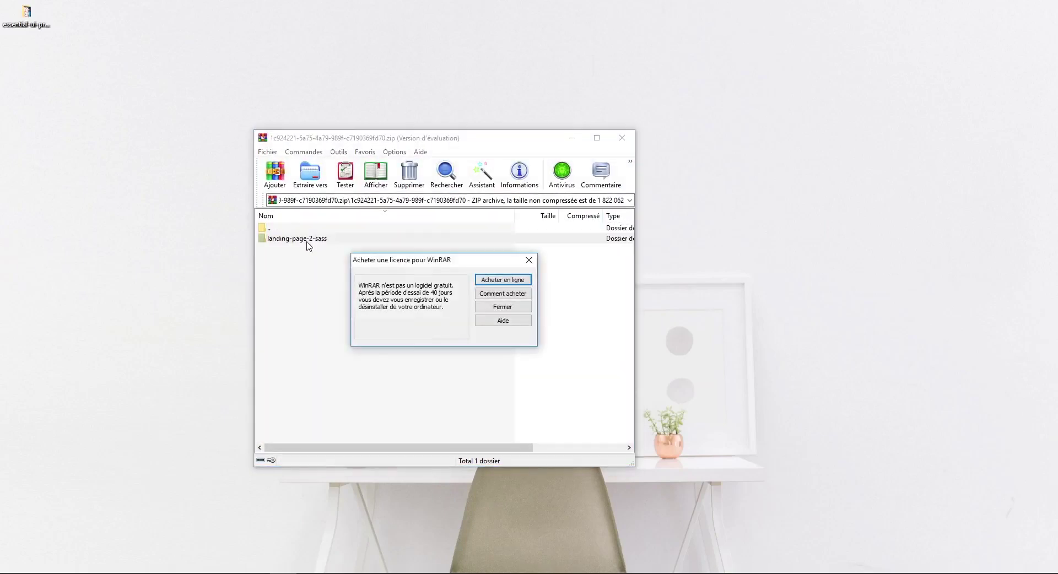
pyautogui.press('Escape')
pyautogui.doubleClick(329, 241)
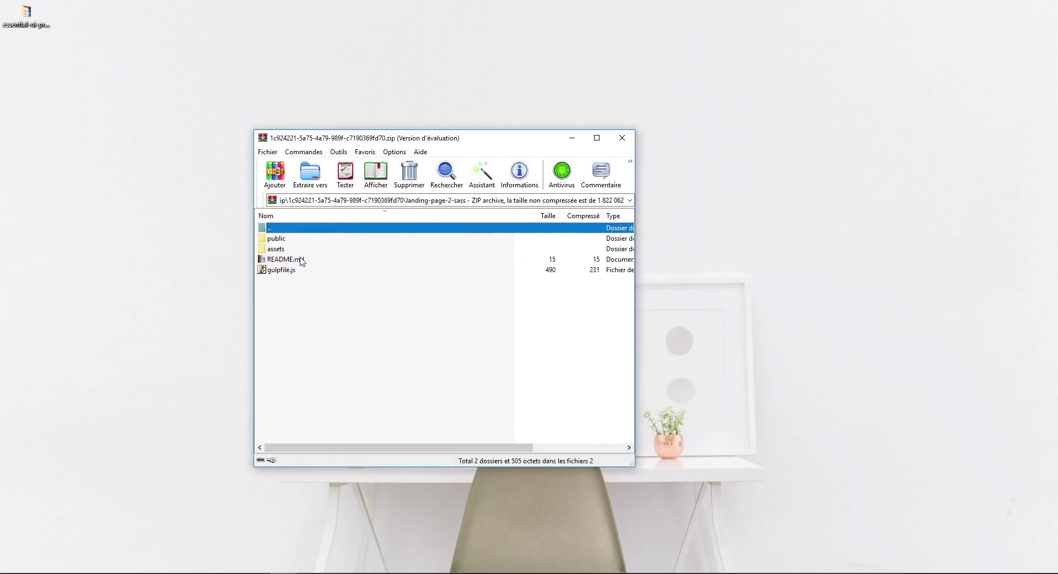
pyautogui.doubleClick(292, 241)
# Browse the js, img, fonts and css folders and check index.html
pyautogui.doubleClick(274, 239)
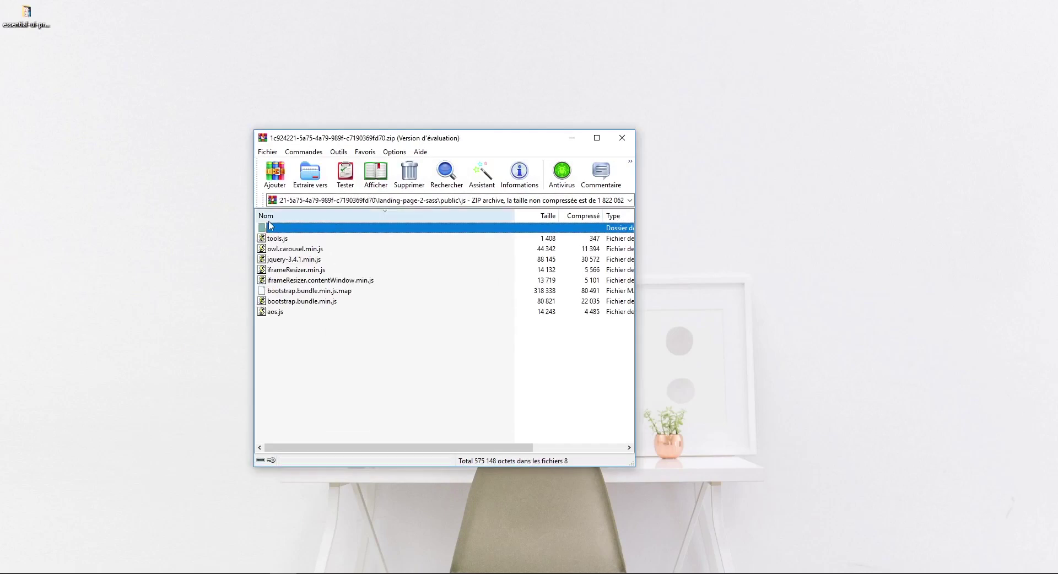
pyautogui.doubleClick(269, 227)
pyautogui.doubleClick(273, 248)
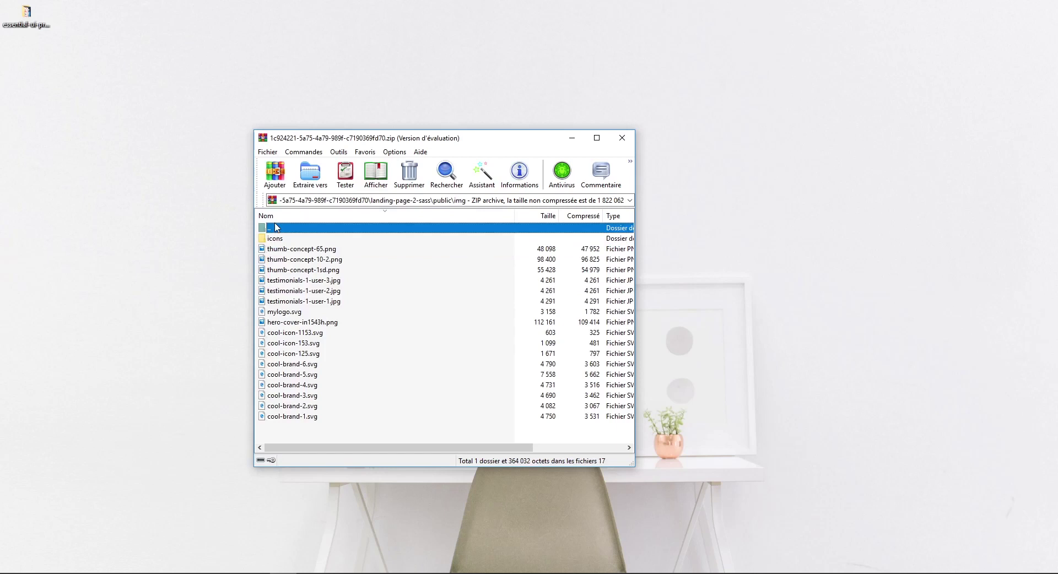
pyautogui.doubleClick(275, 232)
pyautogui.doubleClick(281, 260)
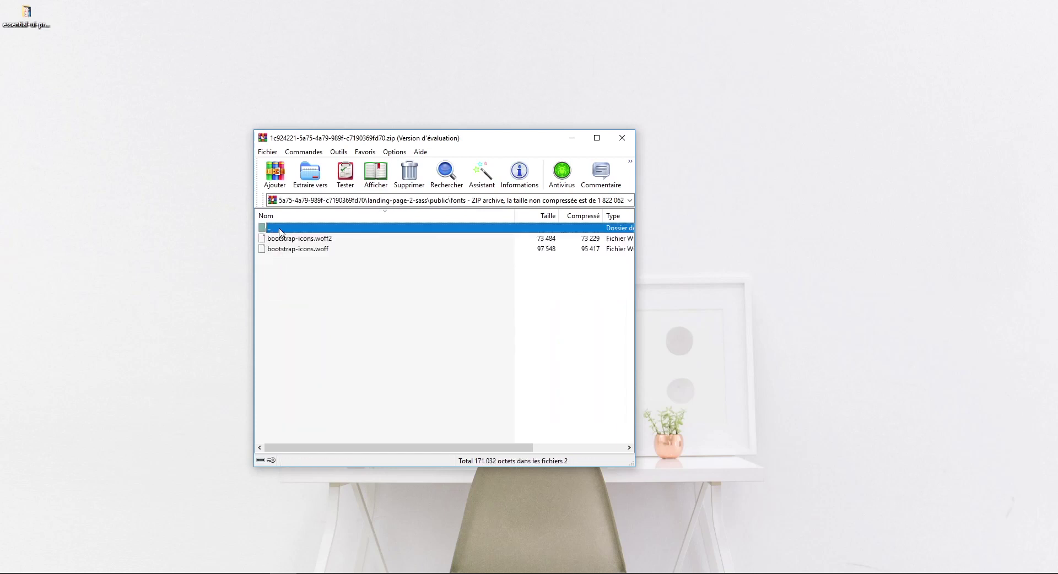
pyautogui.doubleClick(281, 234)
pyautogui.doubleClick(281, 270)
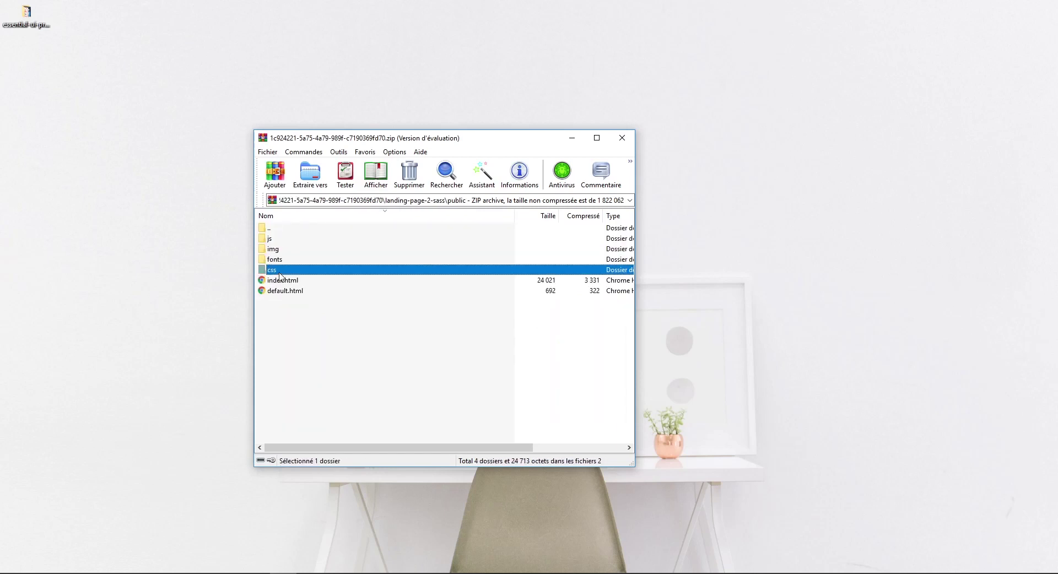
pyautogui.doubleClick(282, 229)
pyautogui.click(294, 283)
pyautogui.click(340, 338)
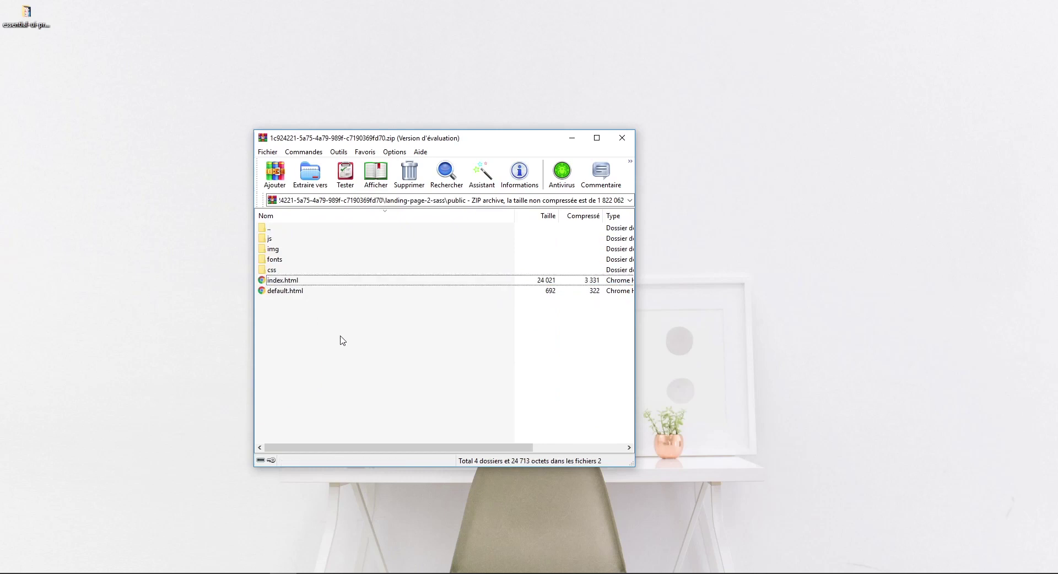
pyautogui.press('Home')
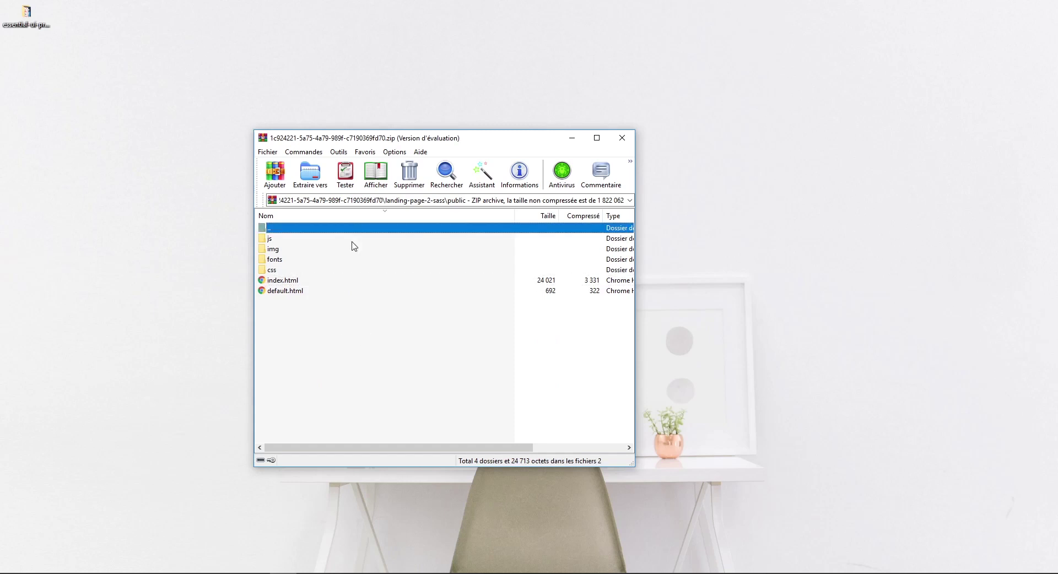
# Close WinRAR and open captain-design.com in a new Firefox tab
pyautogui.click(621, 138)
pyautogui.click(637, 102)
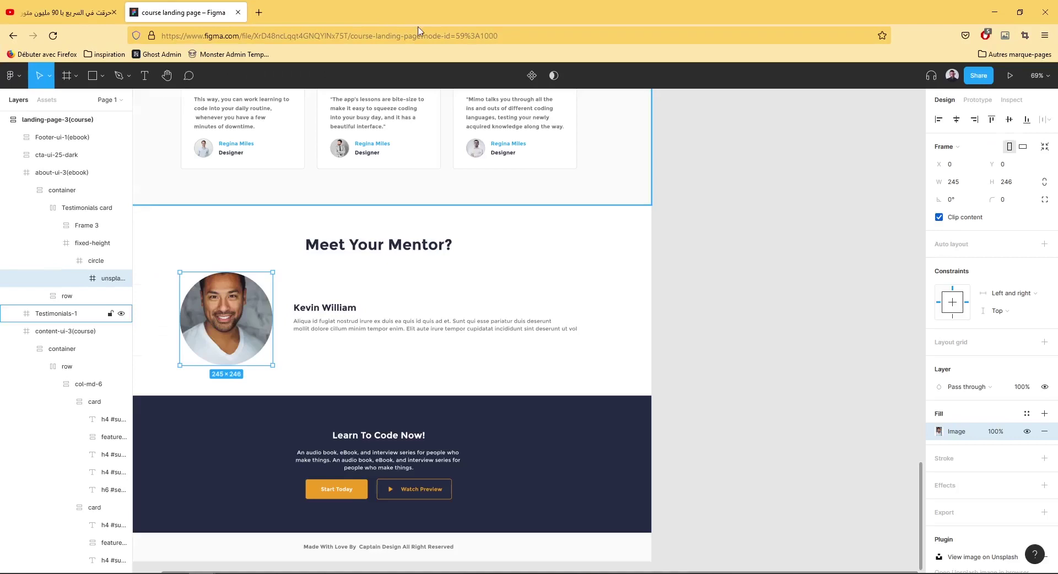
pyautogui.click(258, 12)
pyautogui.write('captain-design.com')
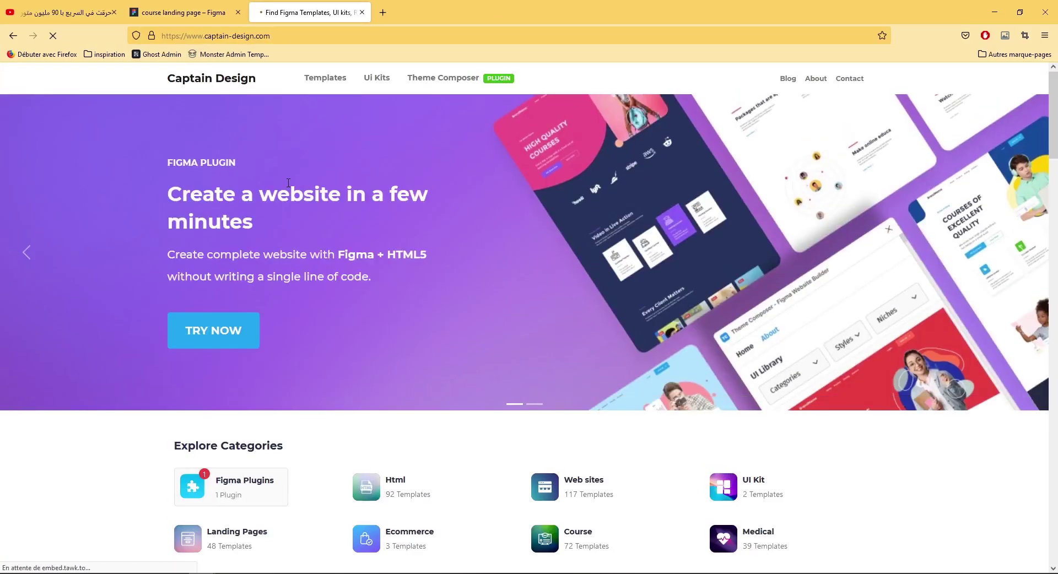
# Scroll down to the Latest Templates gallery of school templates
pyautogui.scroll(-4, 371, 251)
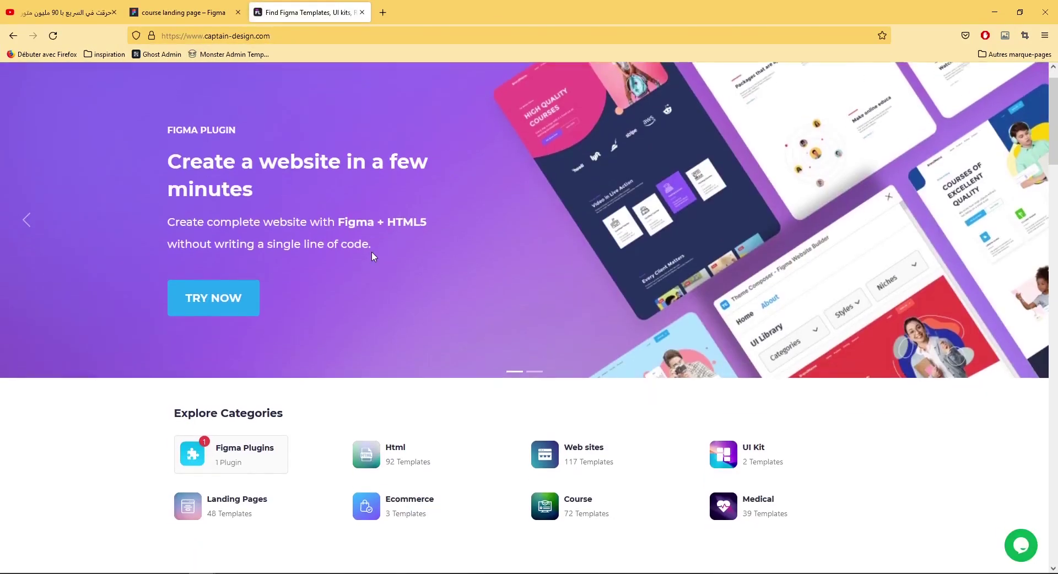
pyautogui.scroll(-3, 380, 280)
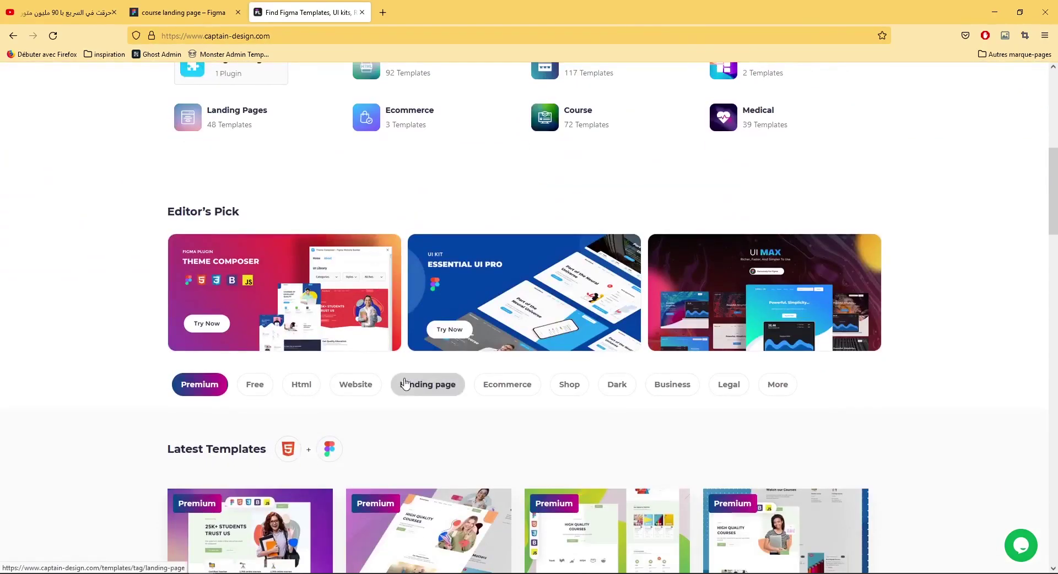
pyautogui.scroll(-5, 403, 424)
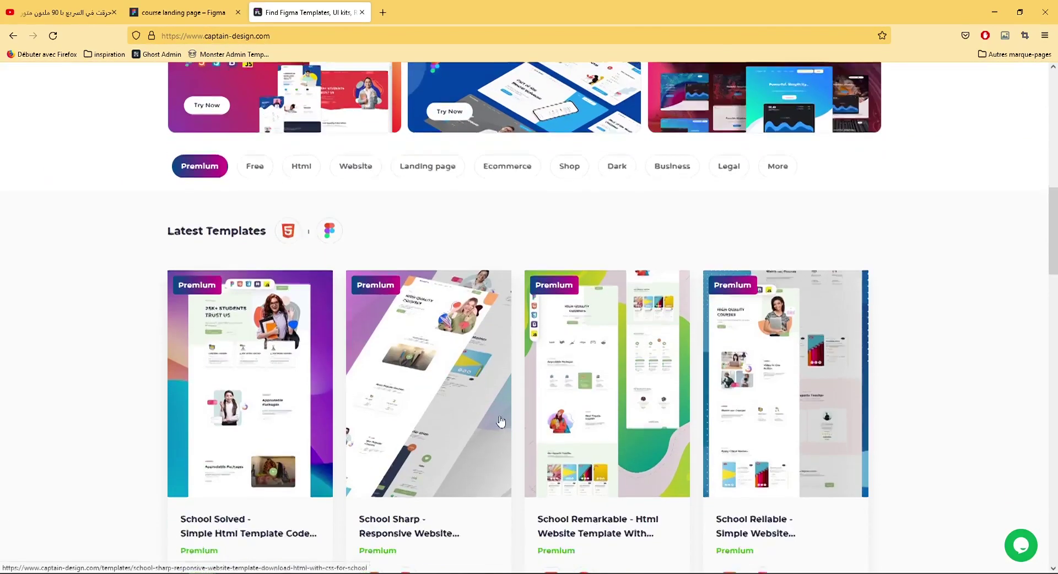
pyautogui.scroll(-2, 894, 420)
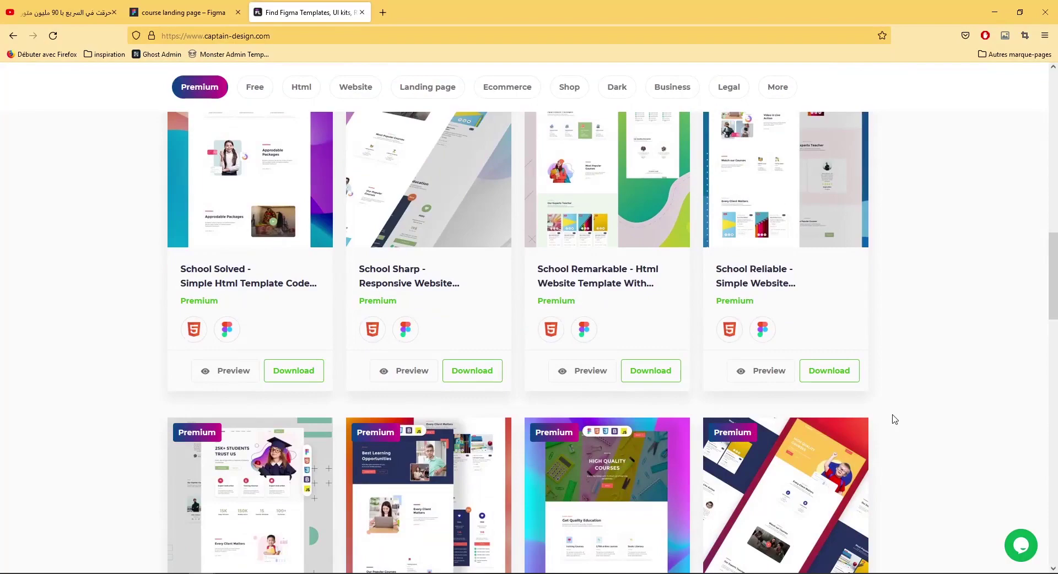
pyautogui.click(1056, 345)
pyautogui.moveTo(1055, 345); pyautogui.dragTo(1055, 414)
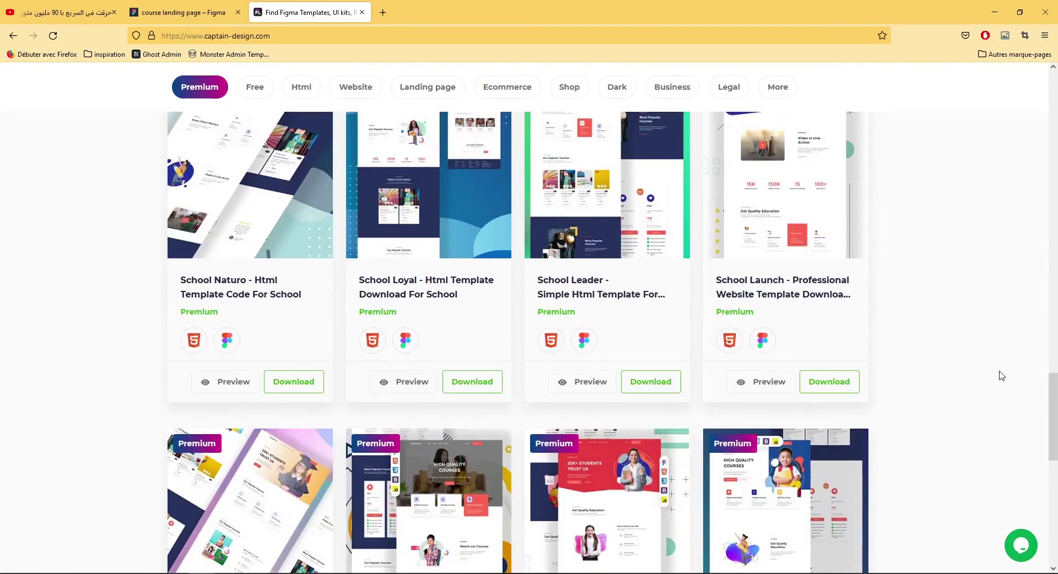